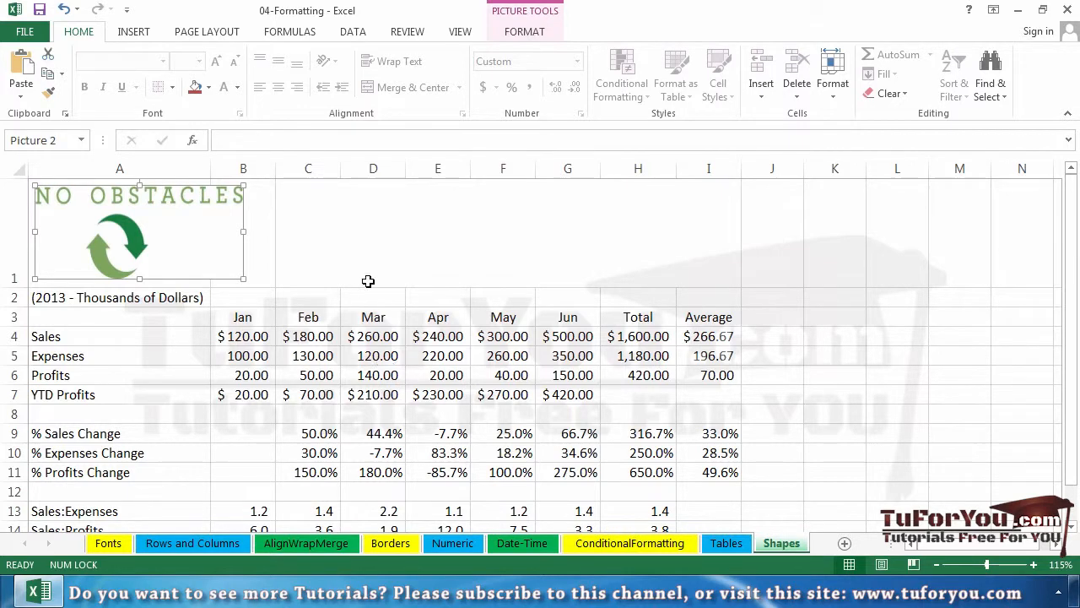
Insert the "Twenty Second Sneakers_with logo_91548475" picture from the Ch04 exercise folder
{"action": "left_click", "coordinate": [135, 32]}
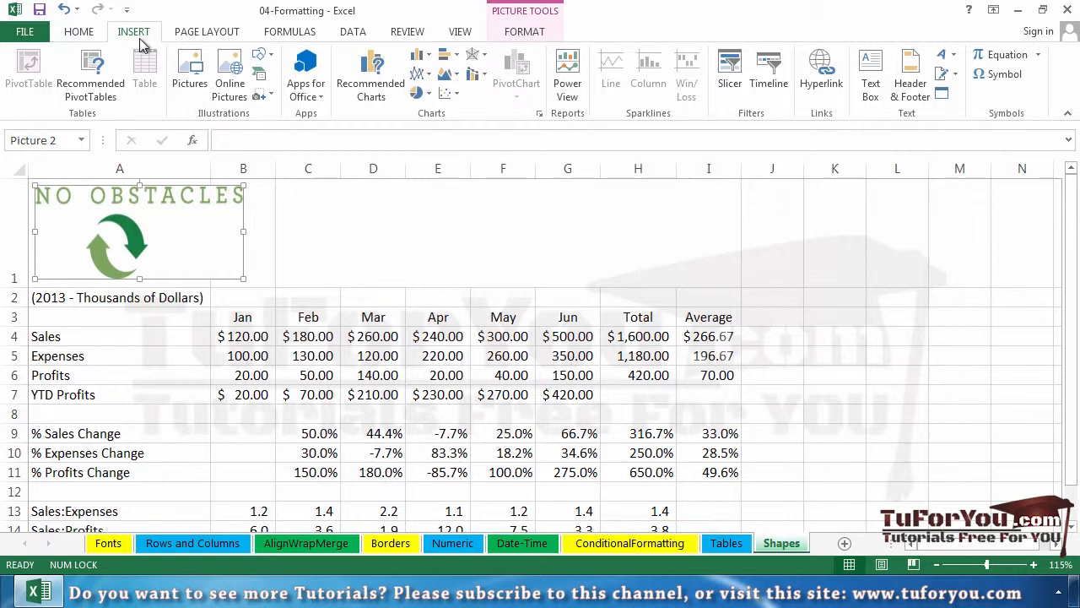
{"action": "left_click", "coordinate": [191, 82]}
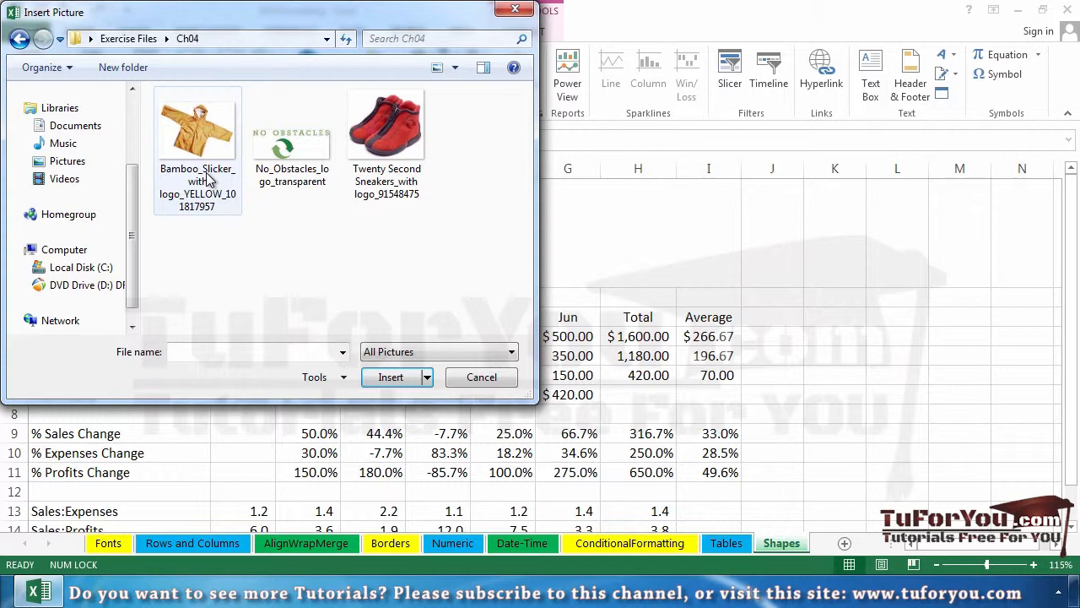
{"action": "double_click", "coordinate": [378, 157]}
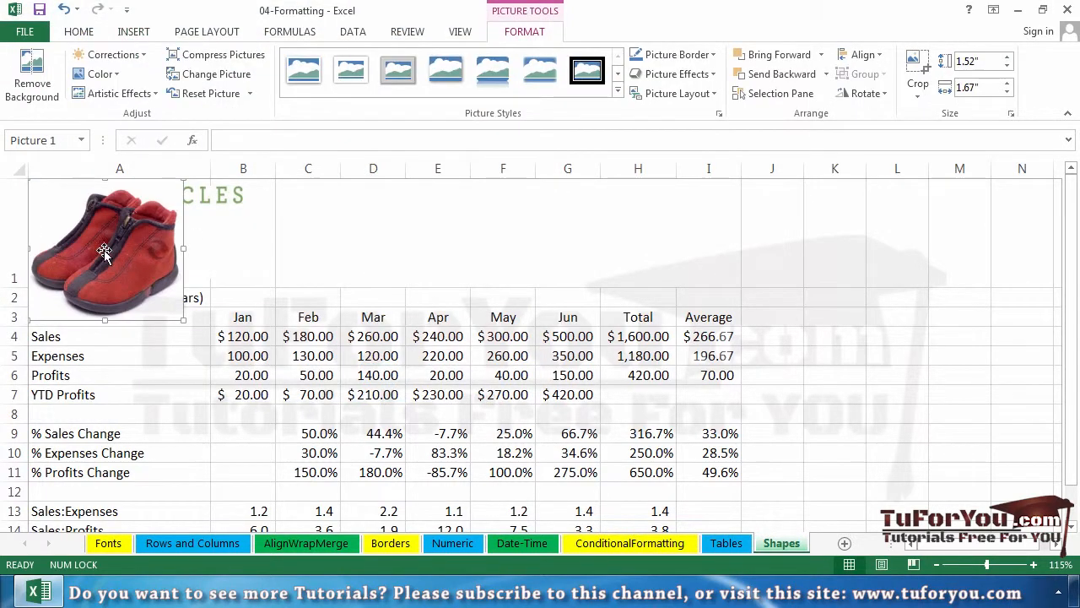
Move the sneakers picture beside the table over columns J to L and shrink it to about 1.5" by 1.65"
{"action": "left_click_drag", "start_coordinate": [145, 246], "coordinate": [831, 241]}
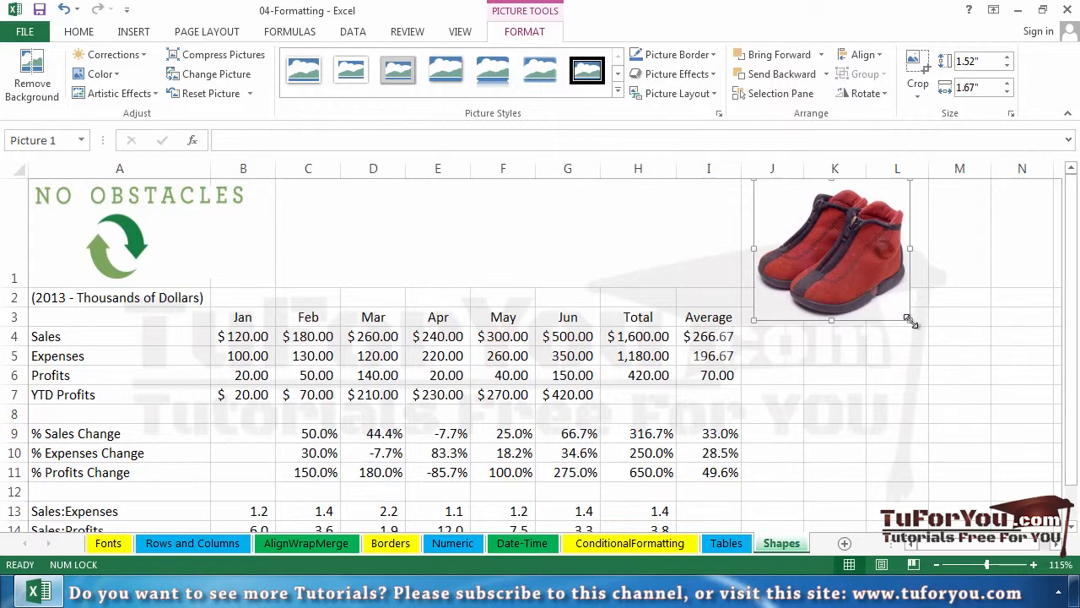
{"action": "mouse_move", "coordinate": [909, 319]}
{"action": "left_mouse_down"}
{"action": "mouse_move", "coordinate": [981, 408]}
{"action": "mouse_move", "coordinate": [906, 309]}
{"action": "left_mouse_up"}
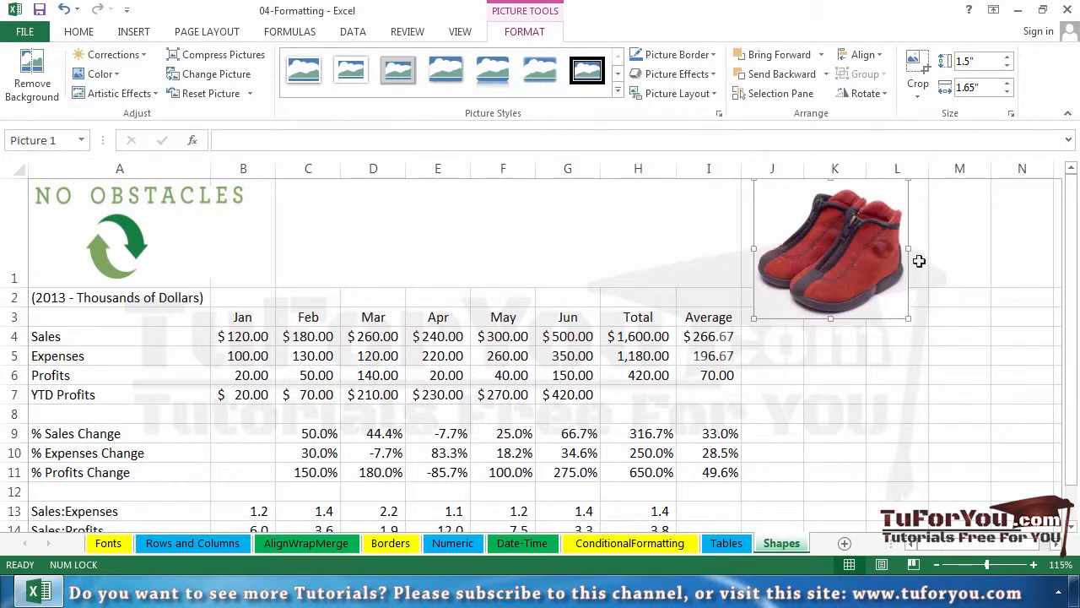
Stretch the sneakers picture to about 2.92" wide, and undo the stretch
{"action": "left_click_drag", "start_coordinate": [914, 246], "coordinate": [1025, 249]}
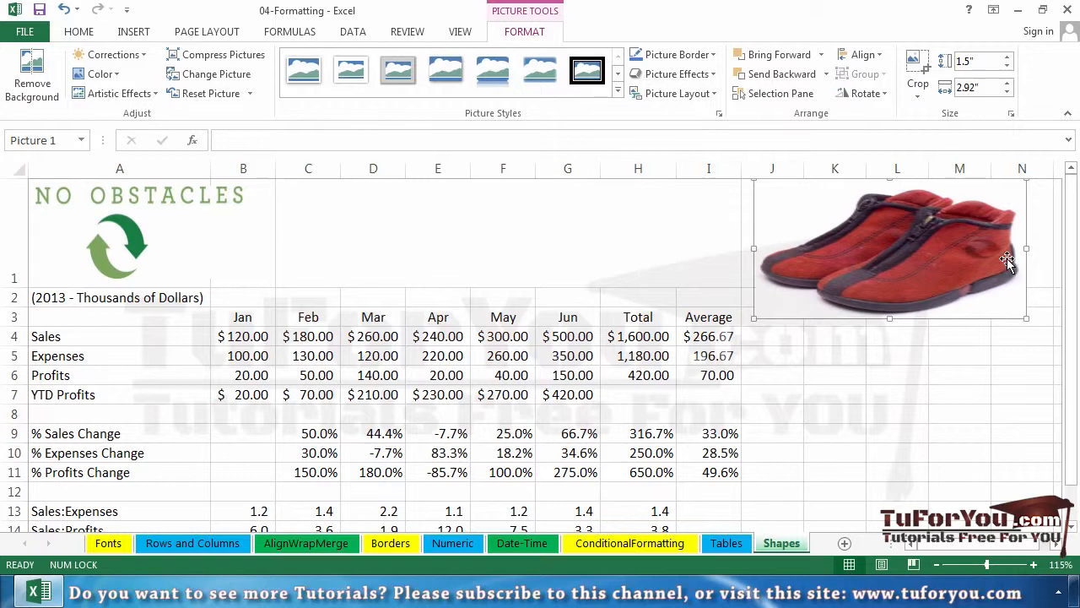
{"action": "key", "text": "ctrl+z"}
{"action": "right_click", "coordinate": [535, 35]}
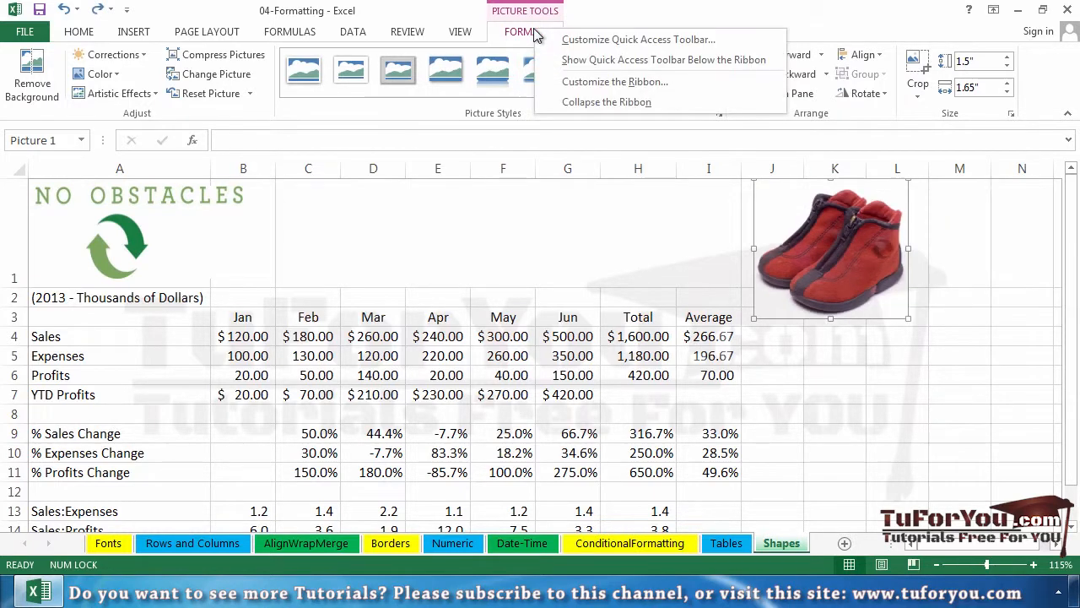
{"action": "key", "text": "Escape"}
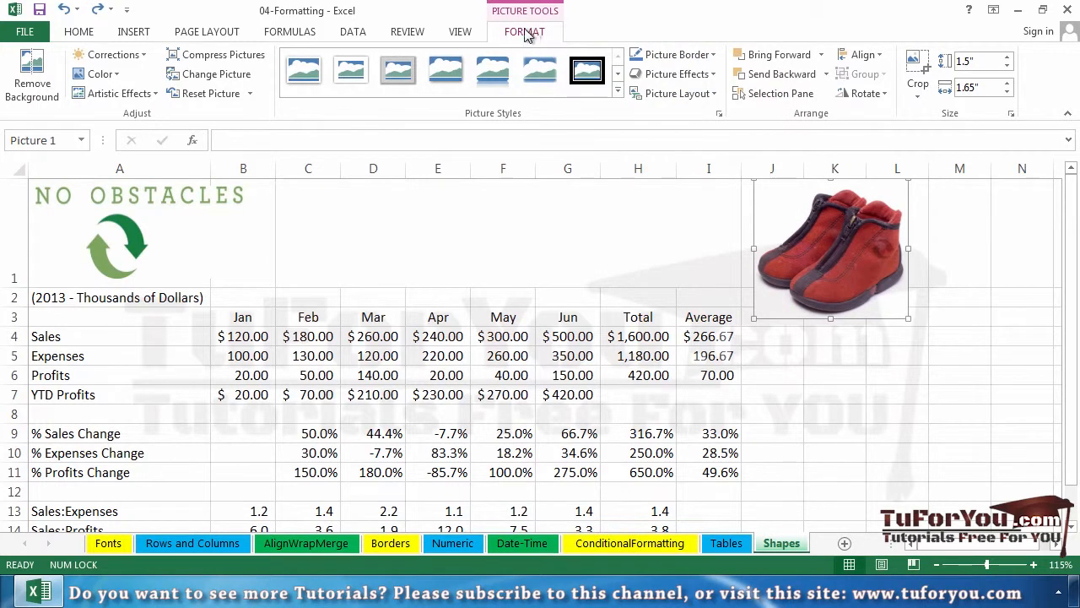
Apply the tilted, white-framed picture style to the sneakers picture and move it over columns F to H above the table
{"action": "left_click", "coordinate": [617, 94]}
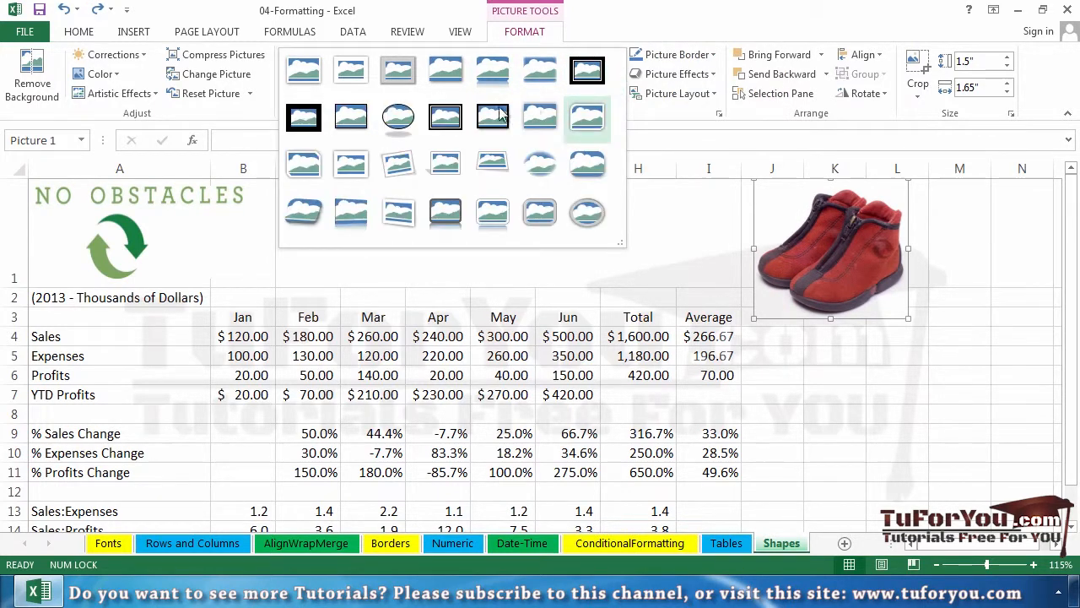
{"action": "left_click", "coordinate": [398, 163]}
{"action": "left_click_drag", "start_coordinate": [765, 256], "coordinate": [548, 253]}
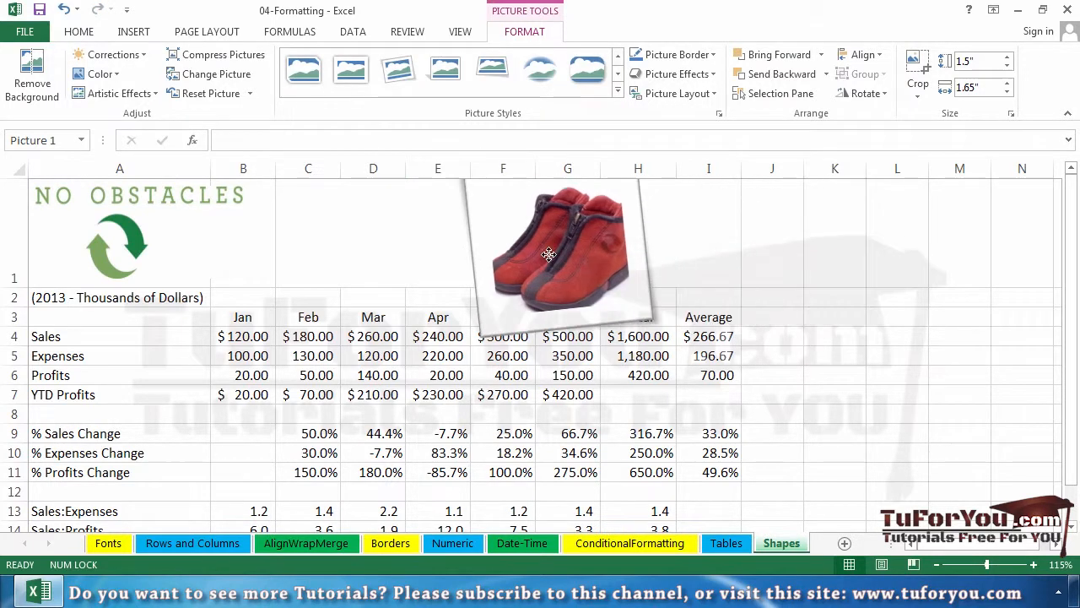
Give the sneakers picture the third-row, third-column reflection variation and move it beside the table over columns K to M
{"action": "left_click", "coordinate": [709, 74]}
{"action": "mouse_move", "coordinate": [720, 186]}
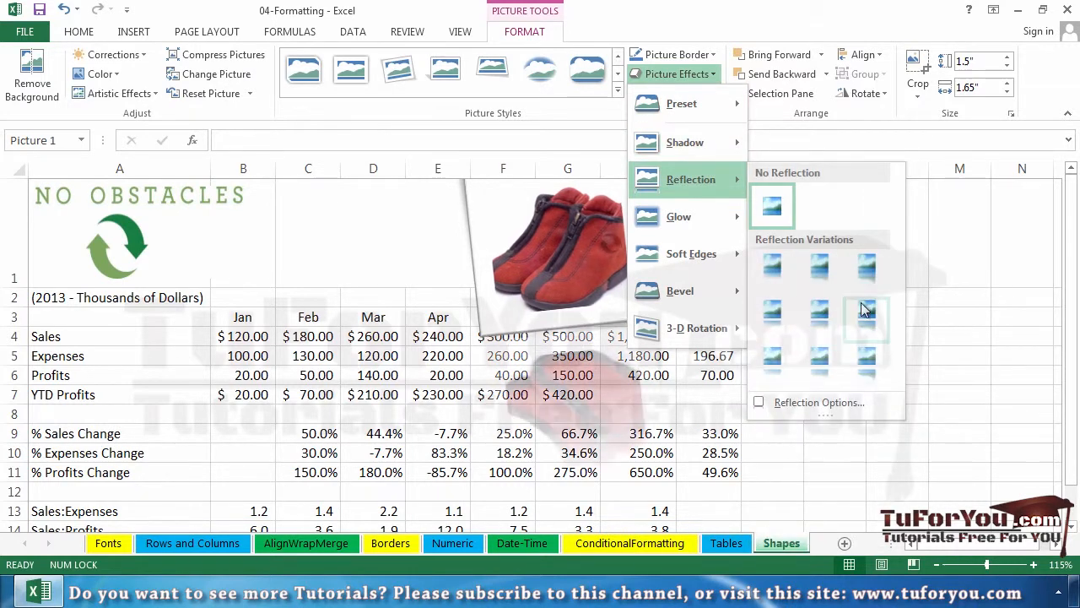
{"action": "left_click", "coordinate": [867, 358]}
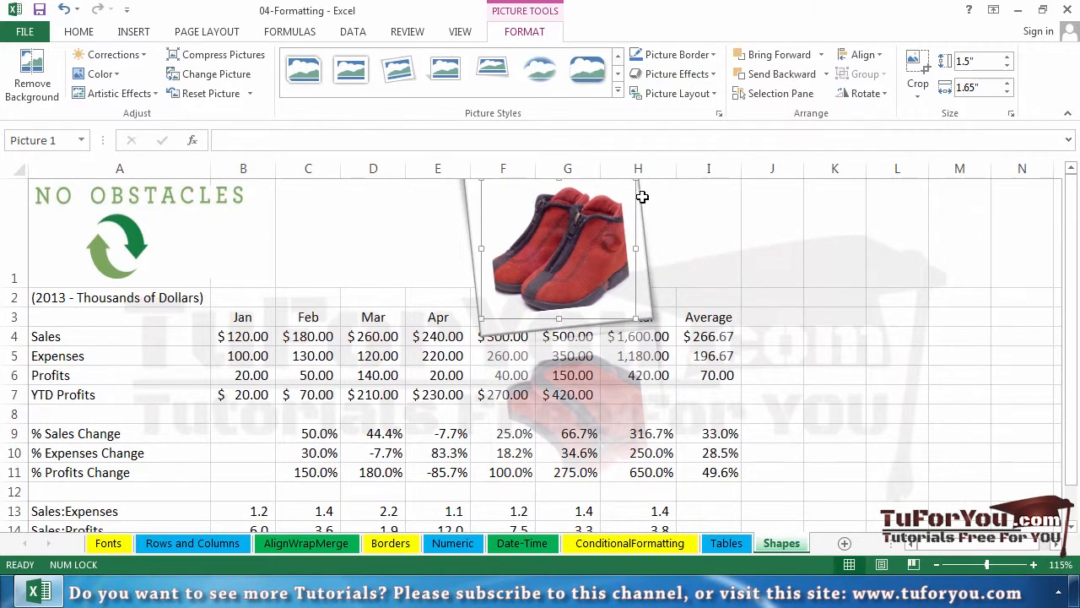
{"action": "left_click_drag", "start_coordinate": [634, 197], "coordinate": [989, 242]}
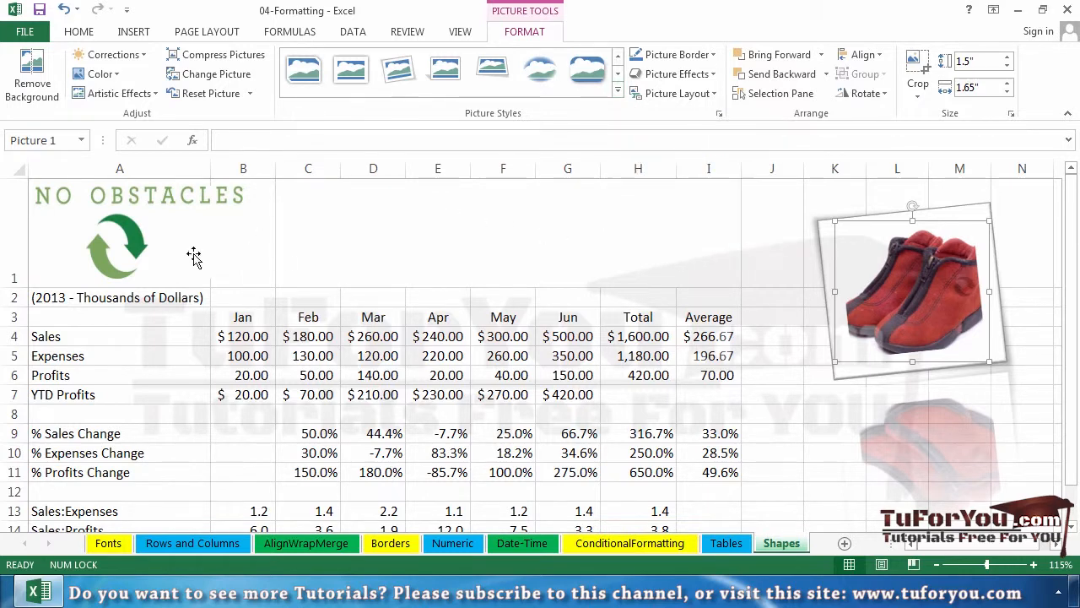
Insert the No_Obstacles_logo_transparent picture at cell C1 and shrink it to about 1.01" by 2.71"
{"action": "left_click", "coordinate": [150, 253]}
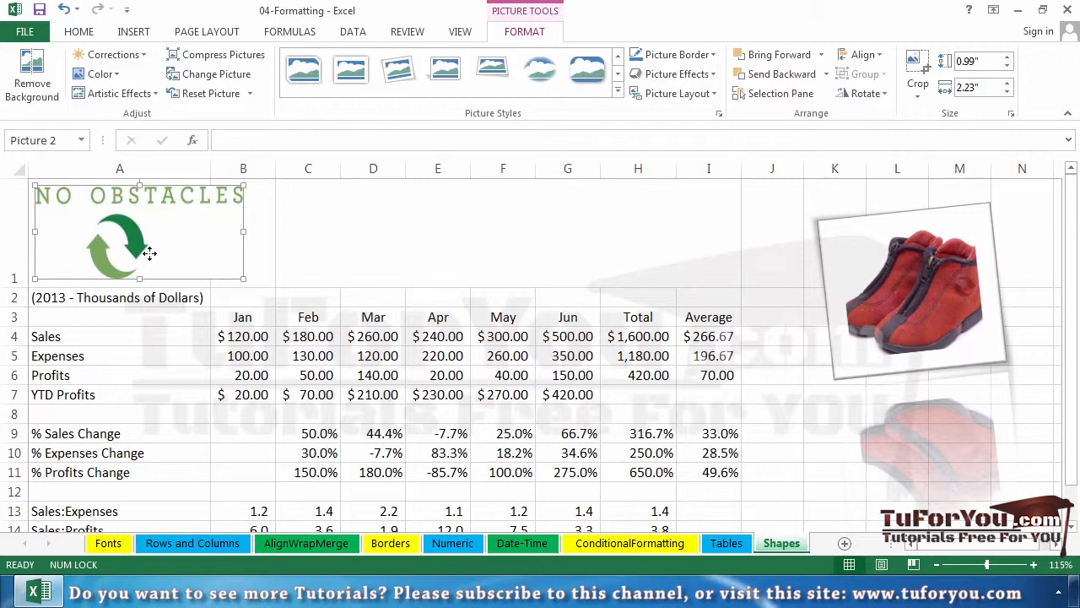
{"action": "left_click", "coordinate": [349, 233]}
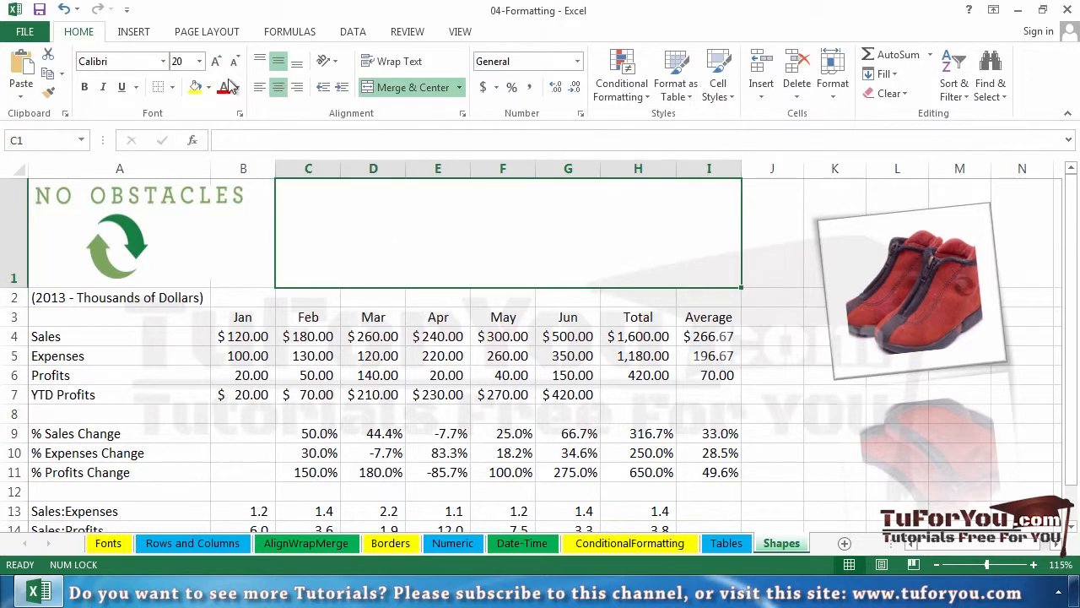
{"action": "left_click", "coordinate": [132, 31]}
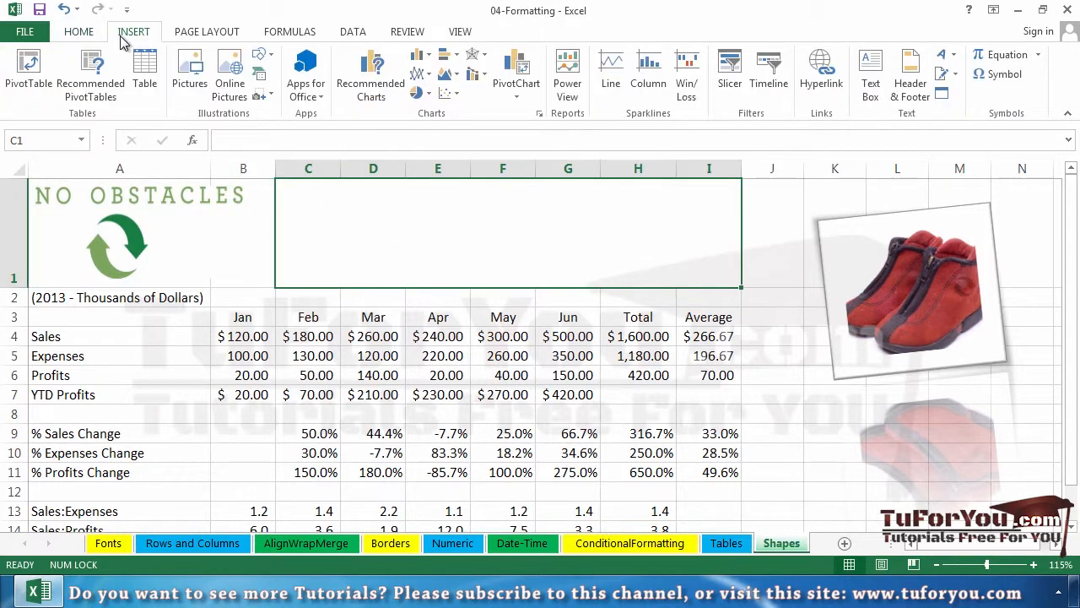
{"action": "left_click", "coordinate": [189, 77]}
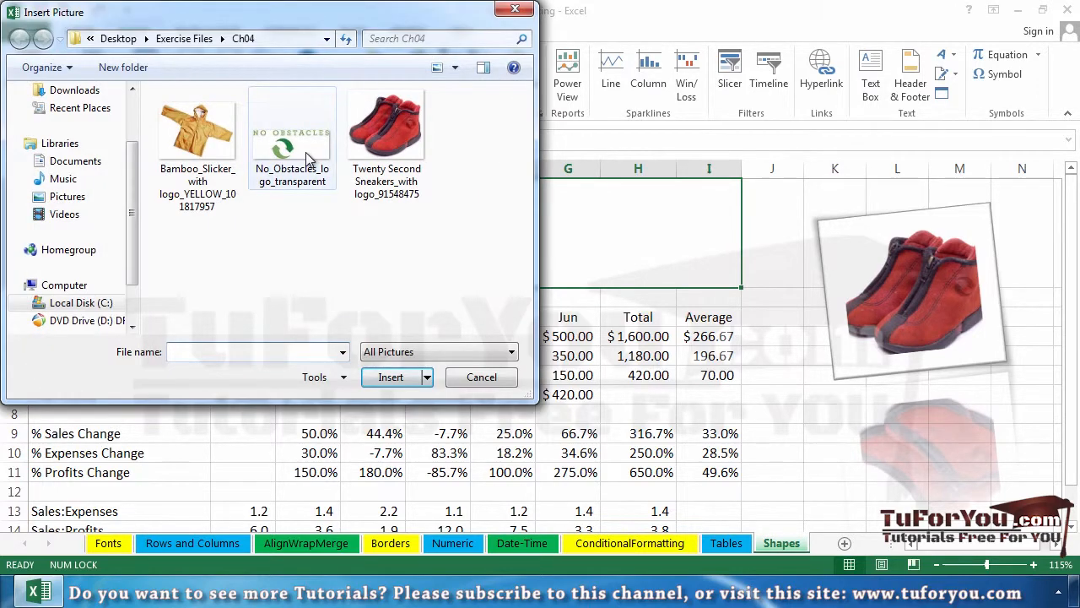
{"action": "left_click", "coordinate": [305, 154]}
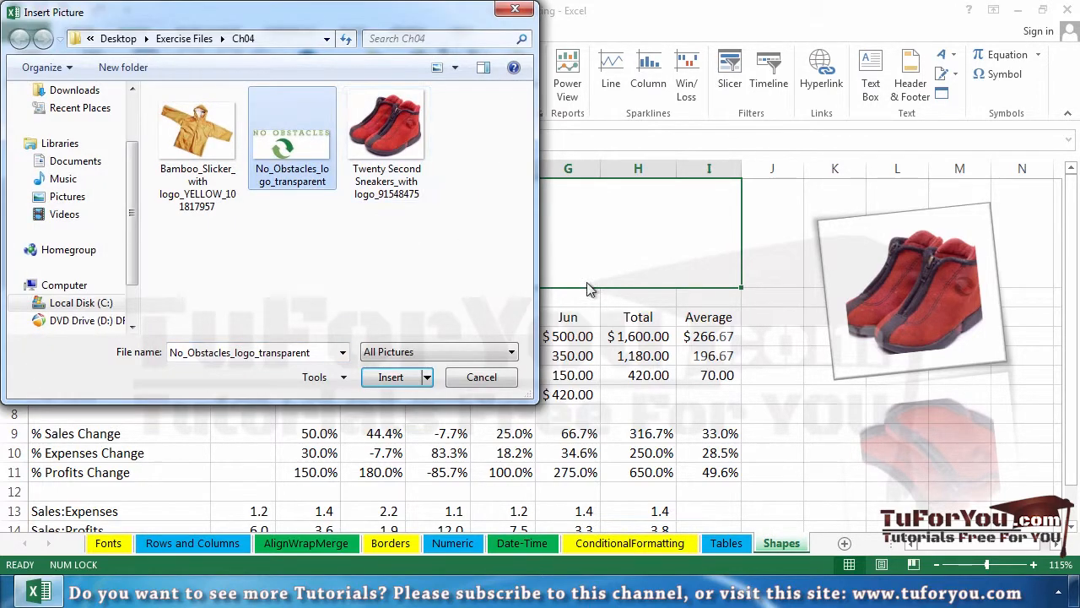
{"action": "left_click", "coordinate": [388, 377]}
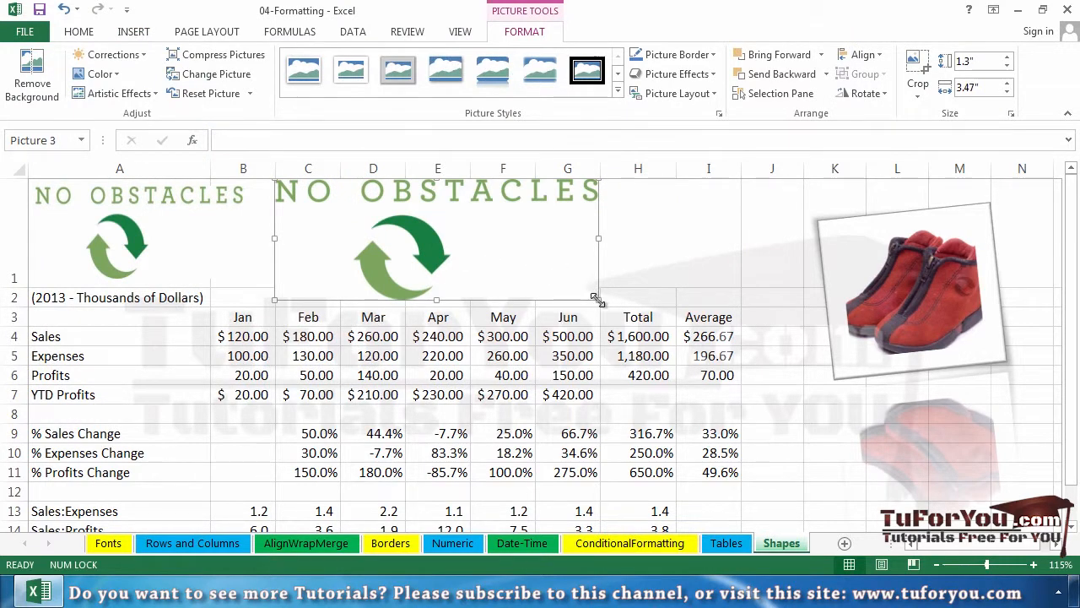
{"action": "left_click_drag", "start_coordinate": [596, 298], "coordinate": [510, 271]}
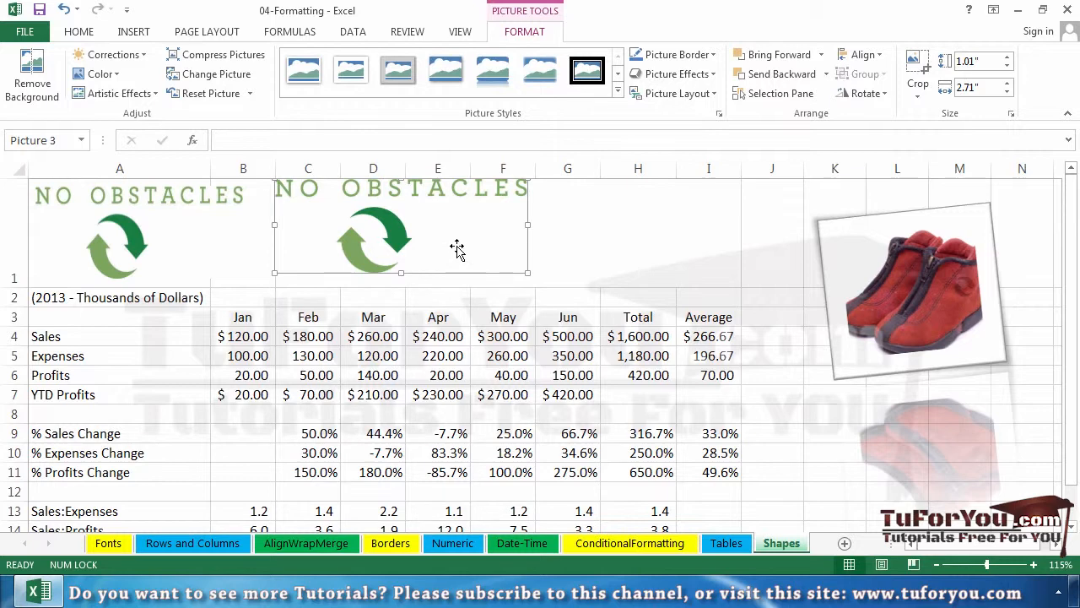
Add a 4½ pt black border to the second logo and nudge it down so it is fully within row 1
{"action": "left_click", "coordinate": [713, 56]}
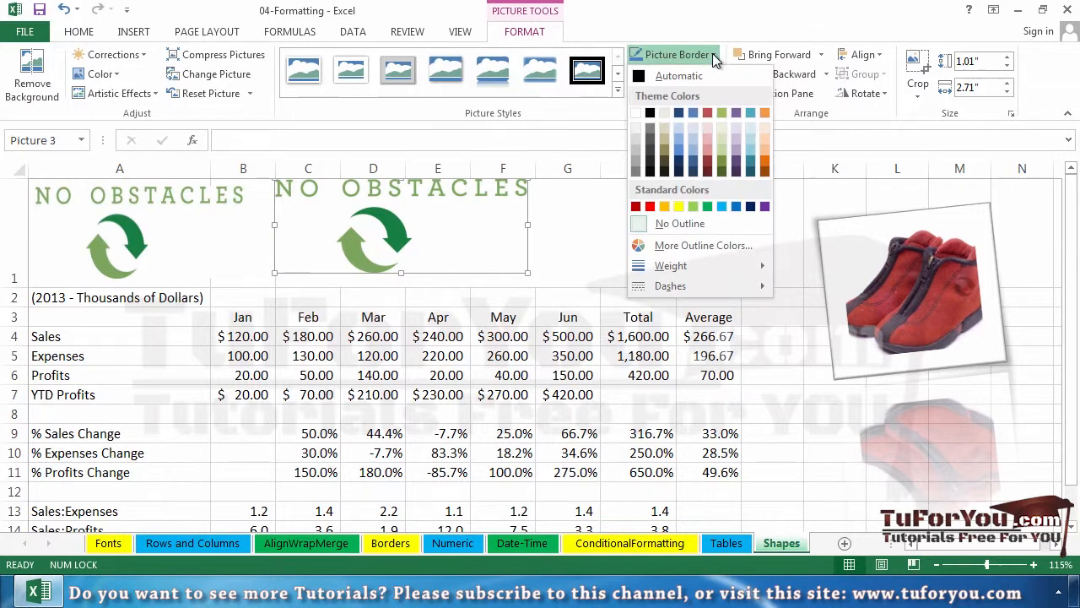
{"action": "mouse_move", "coordinate": [751, 266]}
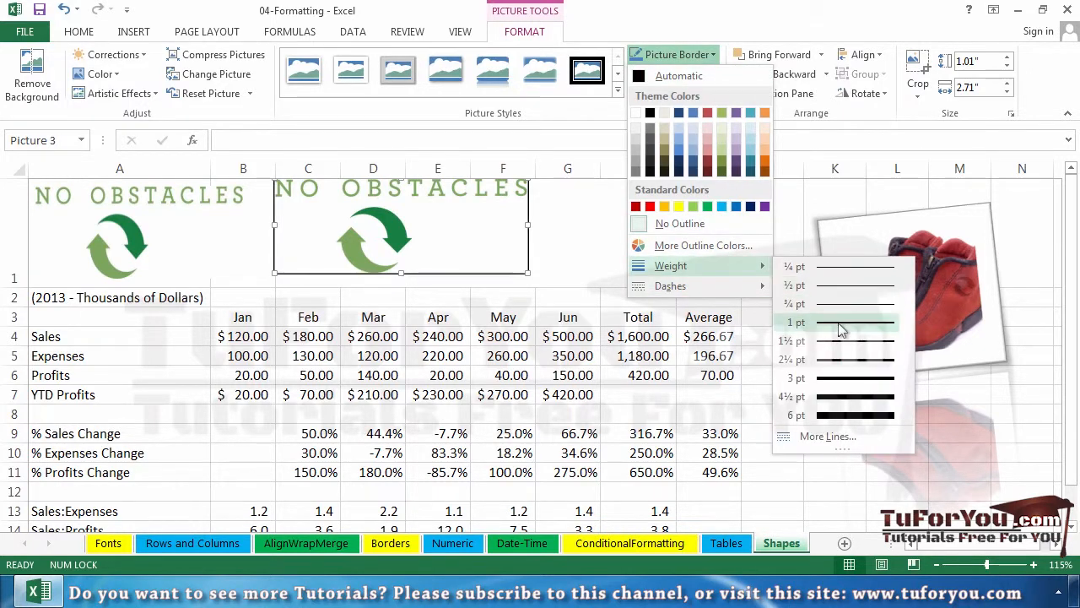
{"action": "left_click", "coordinate": [835, 403]}
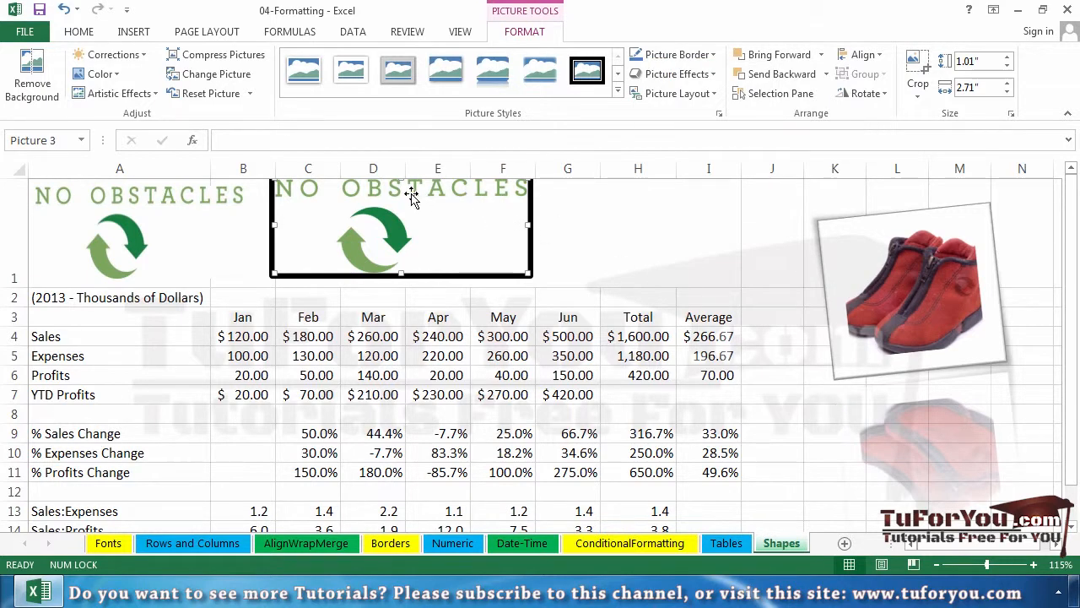
{"action": "left_click_drag", "start_coordinate": [409, 197], "coordinate": [409, 204]}
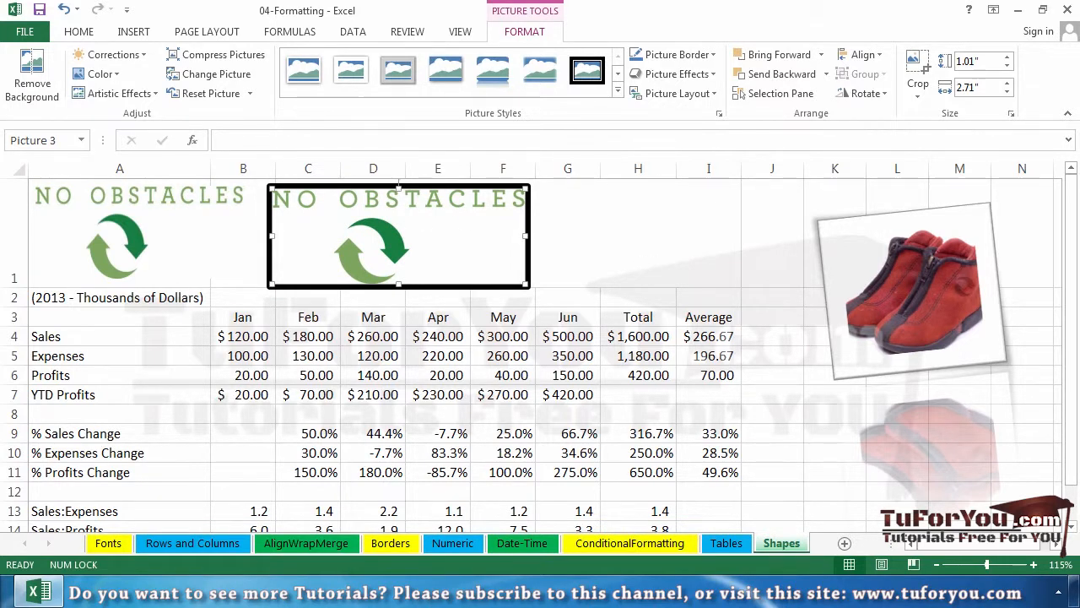
Draw a square of about 0.96" in row 1 above the Total column, and deselect it
{"action": "left_click", "coordinate": [1060, 543]}
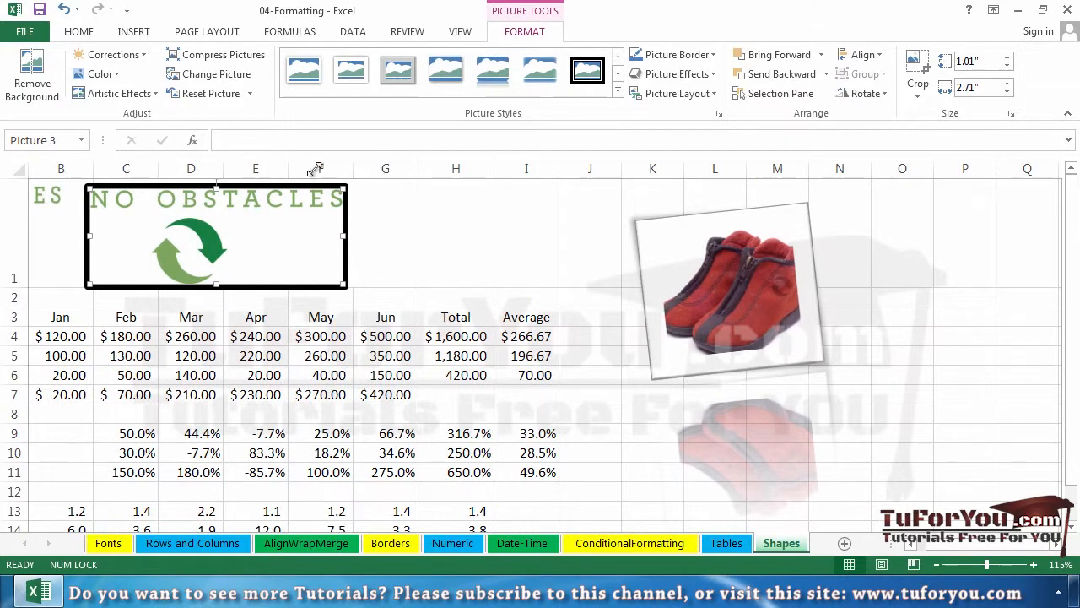
{"action": "left_click", "coordinate": [122, 32]}
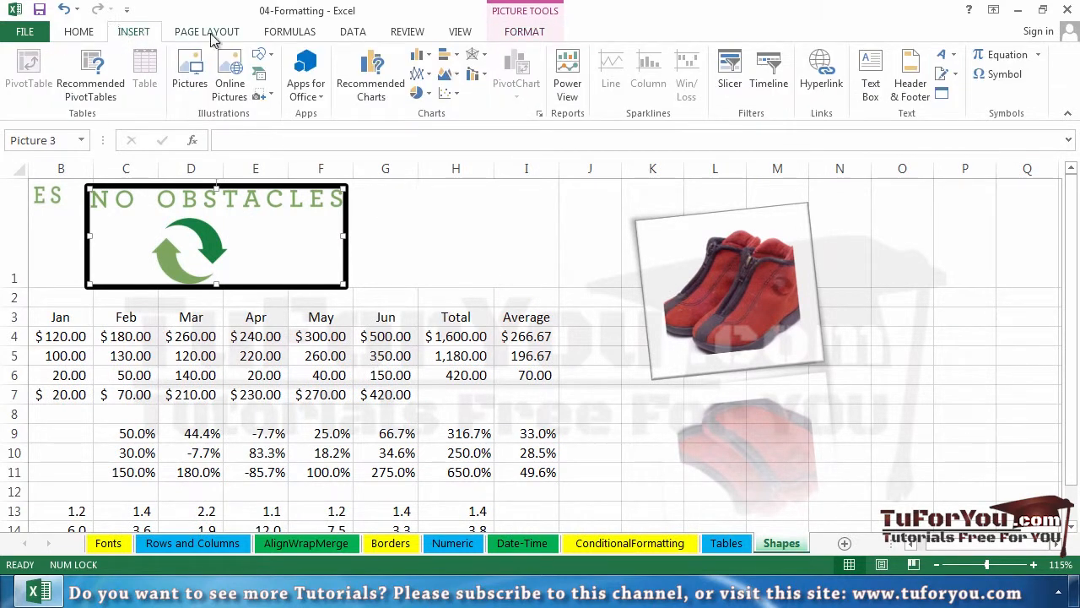
{"action": "left_click", "coordinate": [262, 58]}
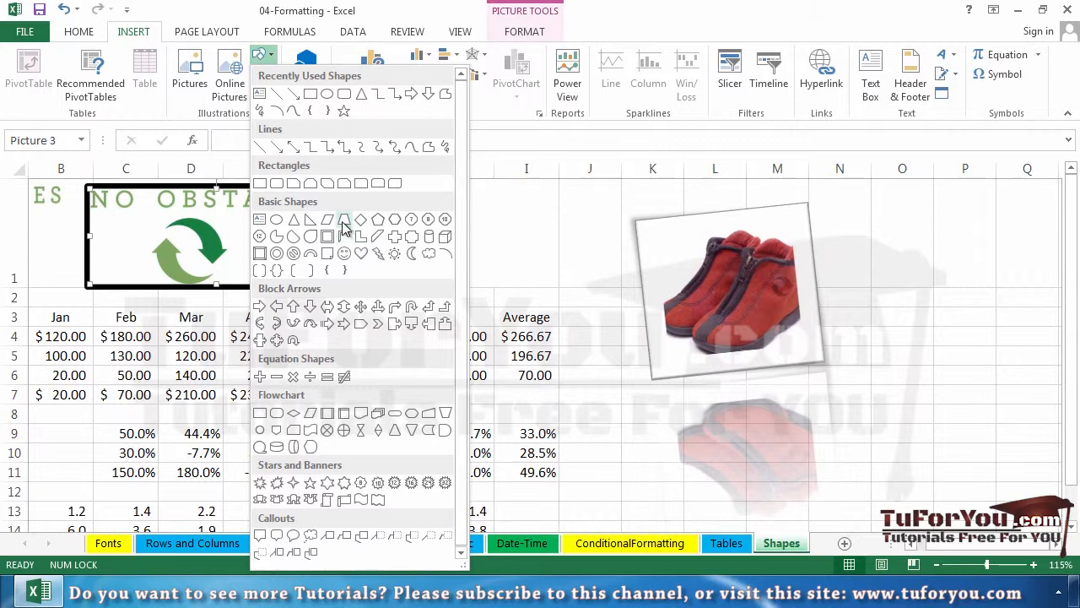
{"action": "left_click", "coordinate": [263, 185]}
{"action": "mouse_move", "coordinate": [413, 192]}
{"action": "left_mouse_down"}
{"action": "mouse_move", "coordinate": [569, 217]}
{"action": "mouse_move", "coordinate": [569, 245]}
{"action": "mouse_move", "coordinate": [521, 282]}
{"action": "mouse_move", "coordinate": [529, 251]}
{"action": "mouse_move", "coordinate": [544, 341]}
{"action": "mouse_move", "coordinate": [601, 349]}
{"action": "mouse_move", "coordinate": [539, 246]}
{"action": "mouse_move", "coordinate": [482, 239]}
{"action": "mouse_move", "coordinate": [579, 355]}
{"action": "mouse_move", "coordinate": [502, 248]}
{"action": "left_mouse_up"}
{"action": "left_click", "coordinate": [586, 225]}
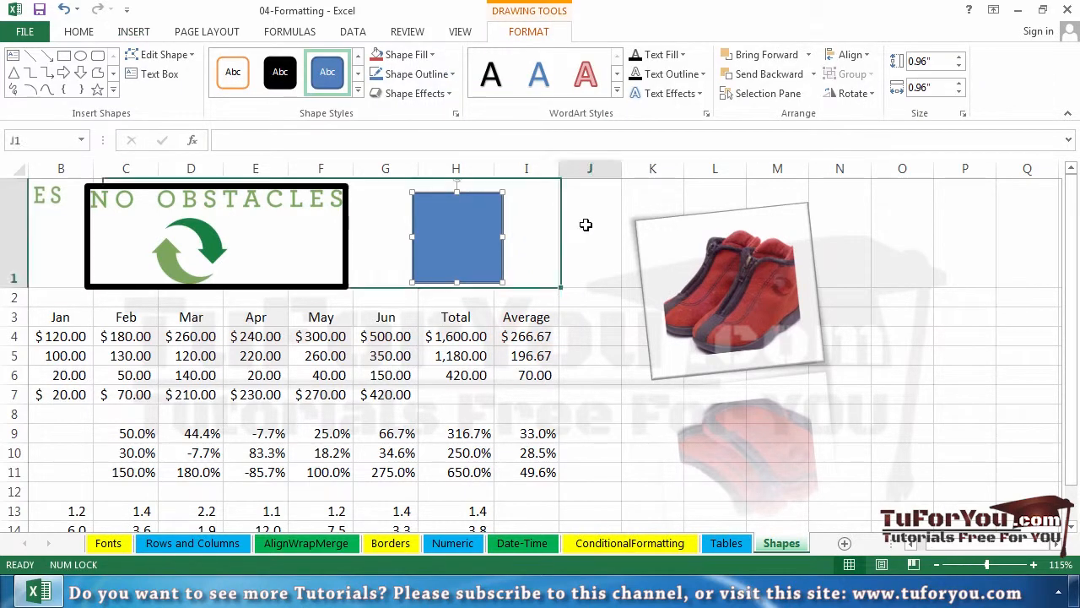
Draw a circle about 0.93" in diameter beside the sneakers picture, over columns O and P
{"action": "left_click", "coordinate": [135, 32]}
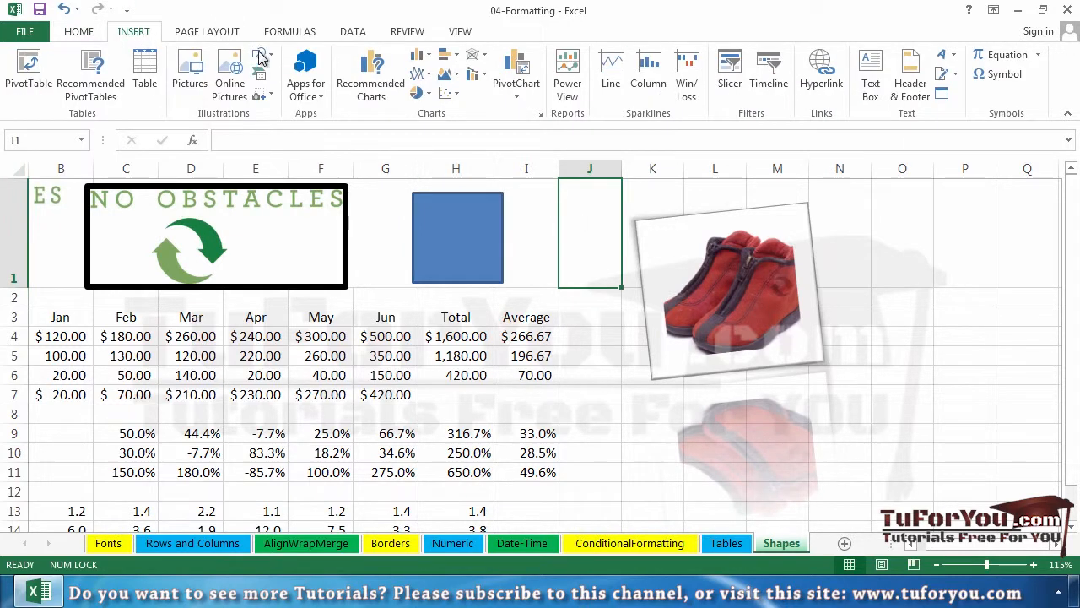
{"action": "left_click", "coordinate": [260, 56]}
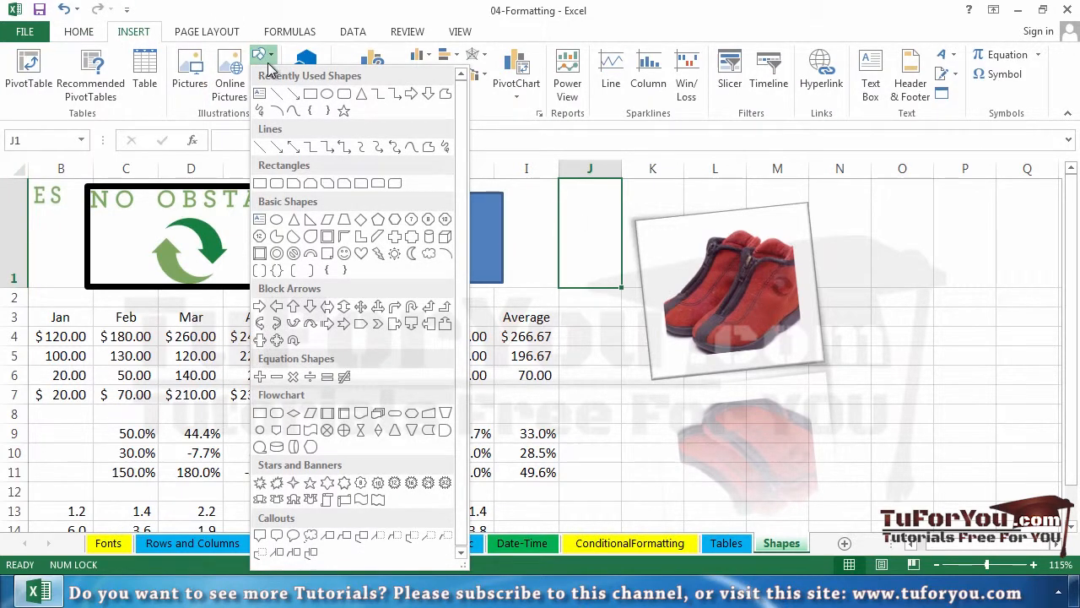
{"action": "left_click", "coordinate": [276, 219]}
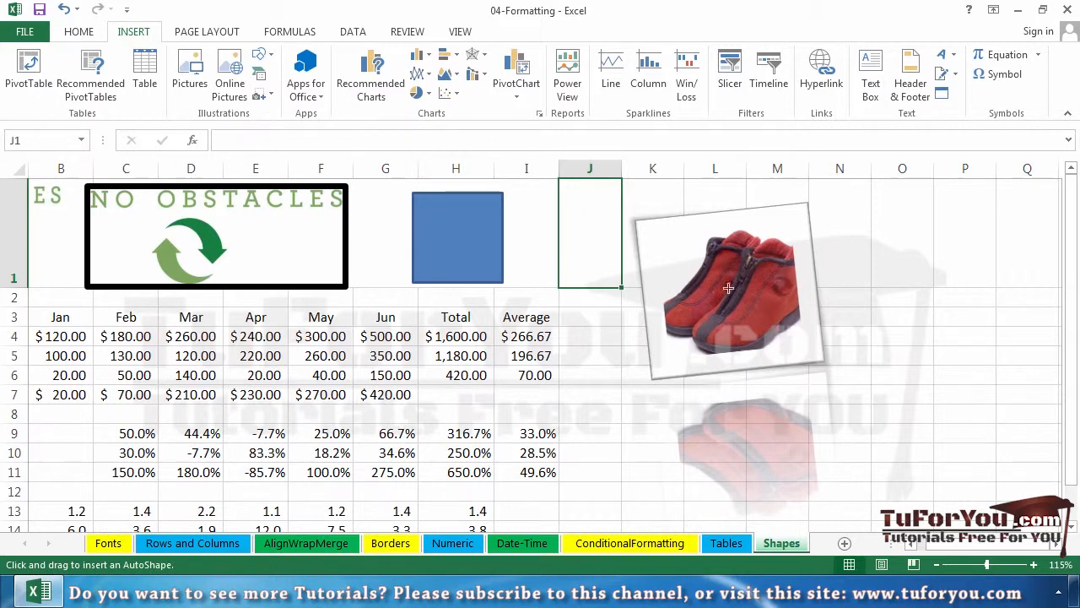
{"action": "mouse_move", "coordinate": [883, 253]}
{"action": "left_mouse_down"}
{"action": "mouse_move", "coordinate": [962, 346]}
{"action": "mouse_move", "coordinate": [922, 435]}
{"action": "mouse_move", "coordinate": [986, 371]}
{"action": "mouse_move", "coordinate": [1018, 448]}
{"action": "mouse_move", "coordinate": [969, 340]}
{"action": "left_mouse_up"}
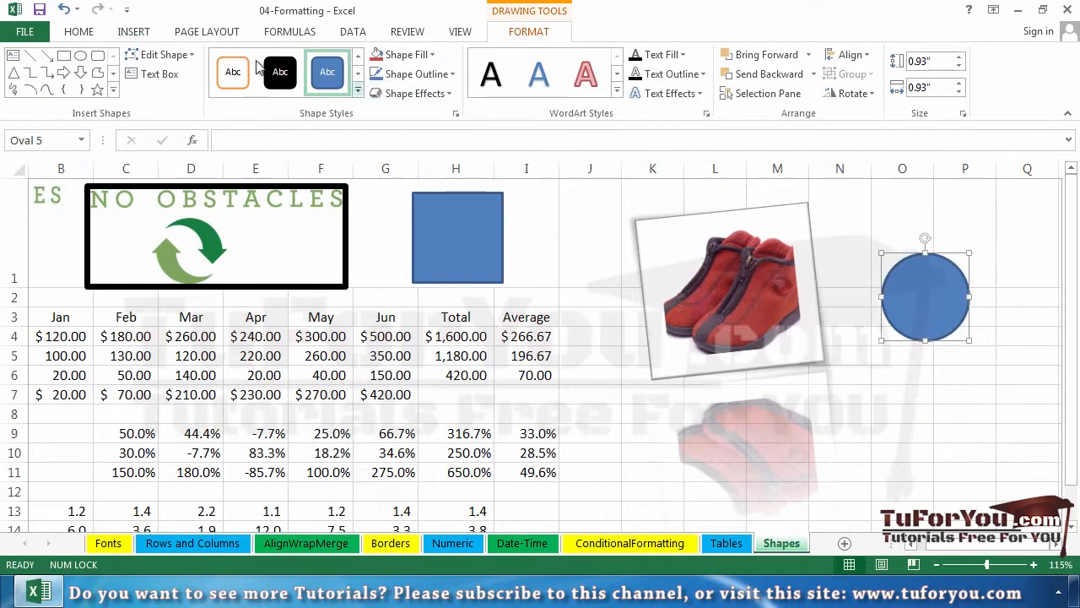
Draw a hexagon about 0.86" high and 1.3" wide below the circle, starting around row 9
{"action": "left_click", "coordinate": [135, 34]}
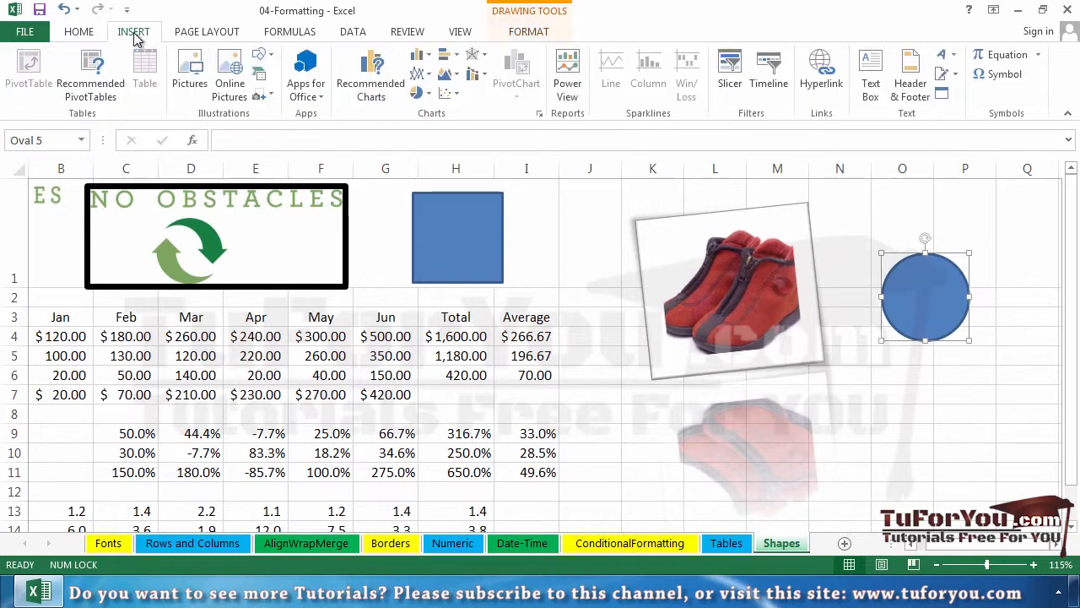
{"action": "left_click", "coordinate": [262, 55]}
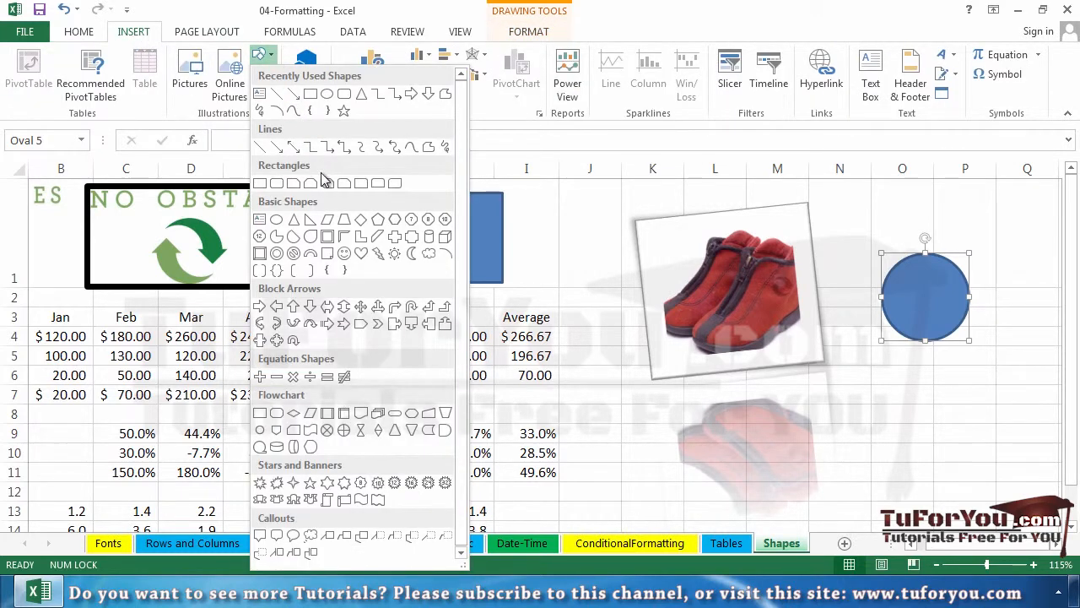
{"action": "left_click", "coordinate": [394, 221]}
{"action": "left_click_drag", "start_coordinate": [950, 487], "coordinate": [1023, 510]}
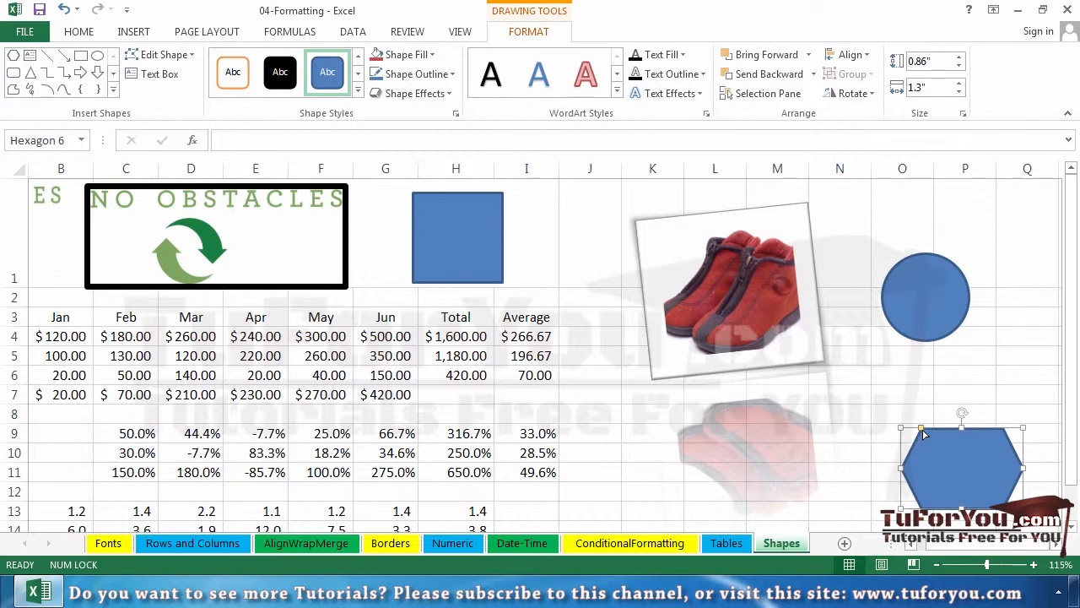
Increase the slant of the hexagon's sides slightly, making its top and bottom edges shorter
{"action": "mouse_move", "coordinate": [924, 433]}
{"action": "left_mouse_down"}
{"action": "mouse_move", "coordinate": [962, 427]}
{"action": "mouse_move", "coordinate": [891, 430]}
{"action": "mouse_move", "coordinate": [932, 432]}
{"action": "left_mouse_up"}
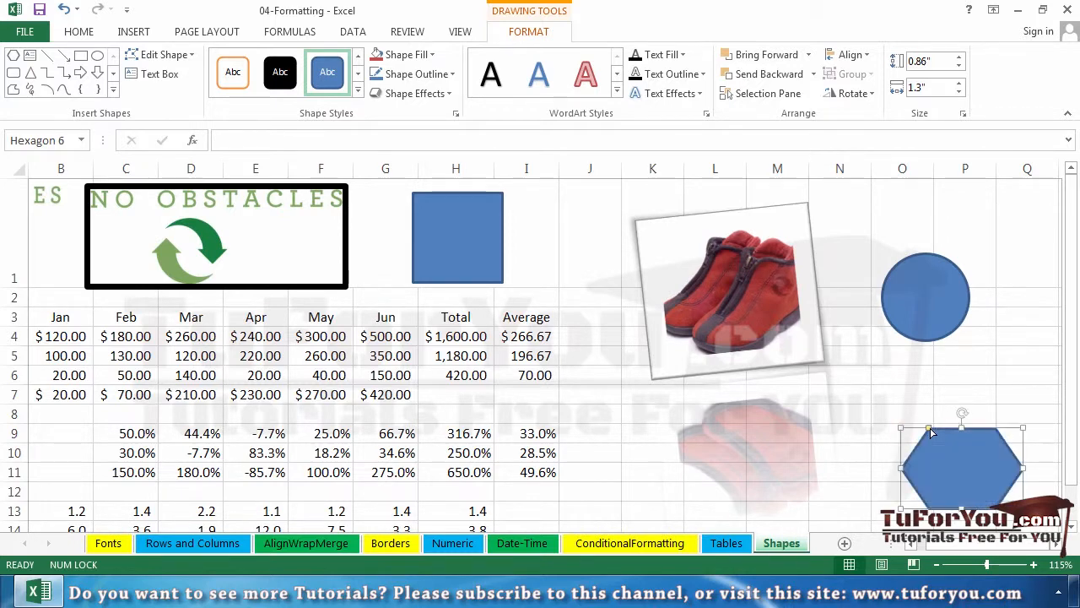
Draw a smiley face about 1.7" high and 2.17" wide over columns J to M from row 18, and turn its smile into a frown
{"action": "left_click", "coordinate": [133, 32]}
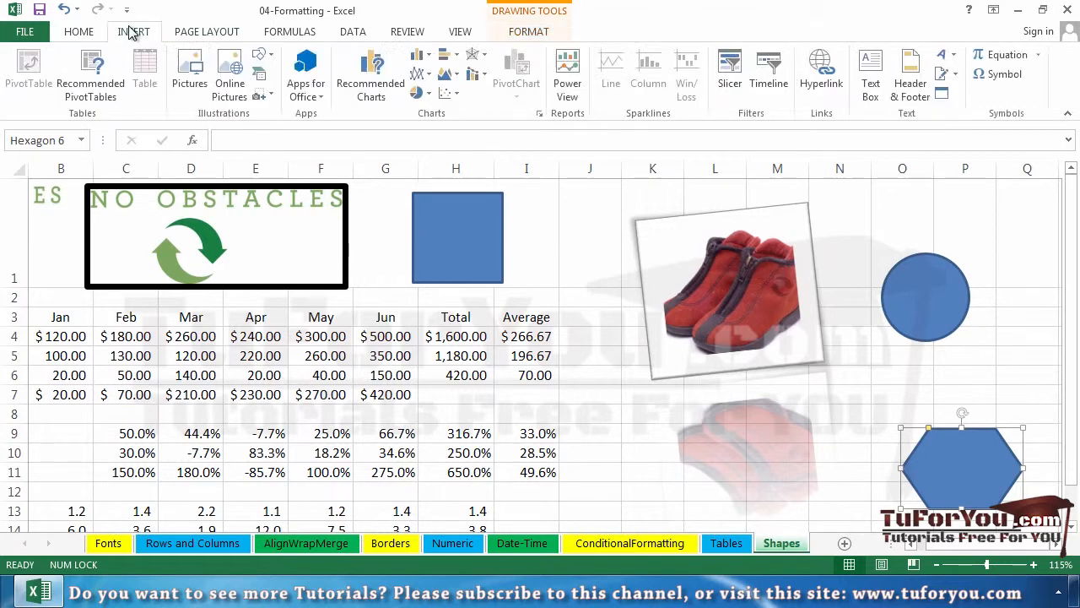
{"action": "left_click", "coordinate": [262, 55]}
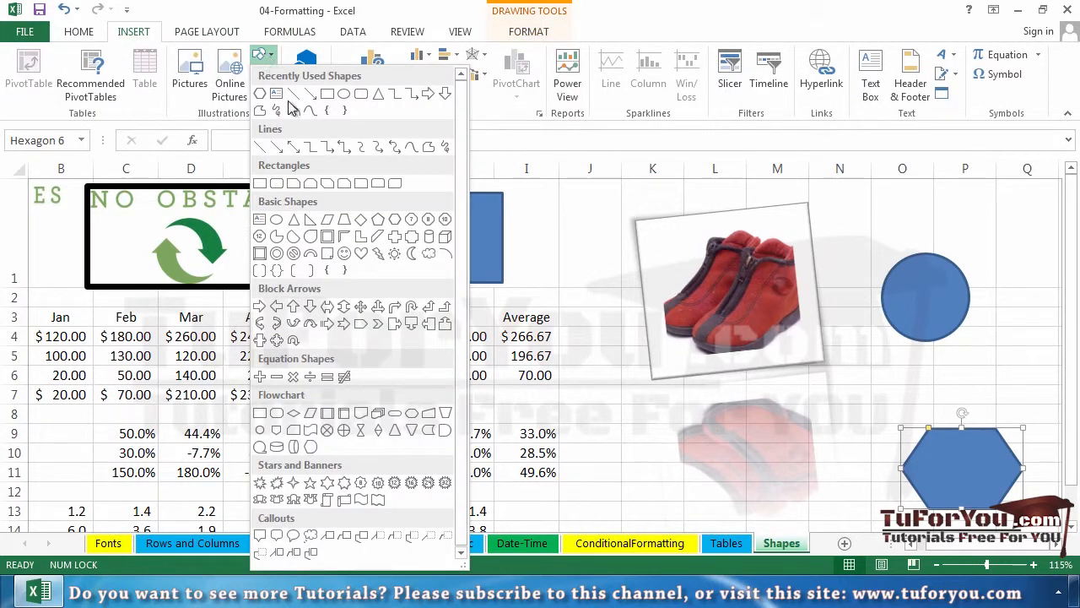
{"action": "left_click", "coordinate": [343, 253]}
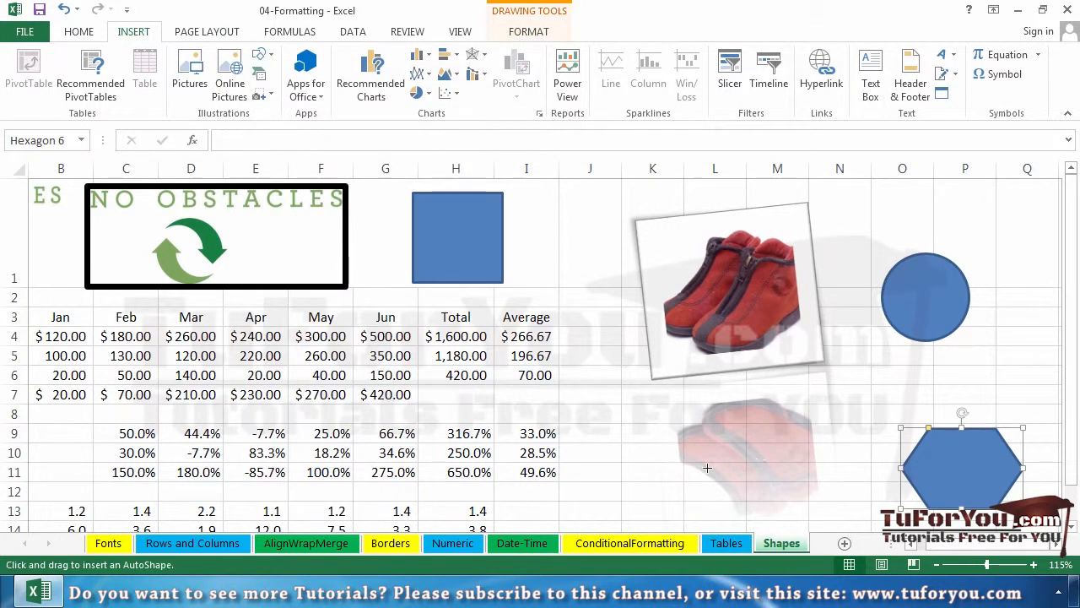
{"action": "scroll", "coordinate": [599, 405], "scroll_direction": "down", "scroll_amount": 4}
{"action": "left_click_drag", "start_coordinate": [571, 280], "coordinate": [774, 440]}
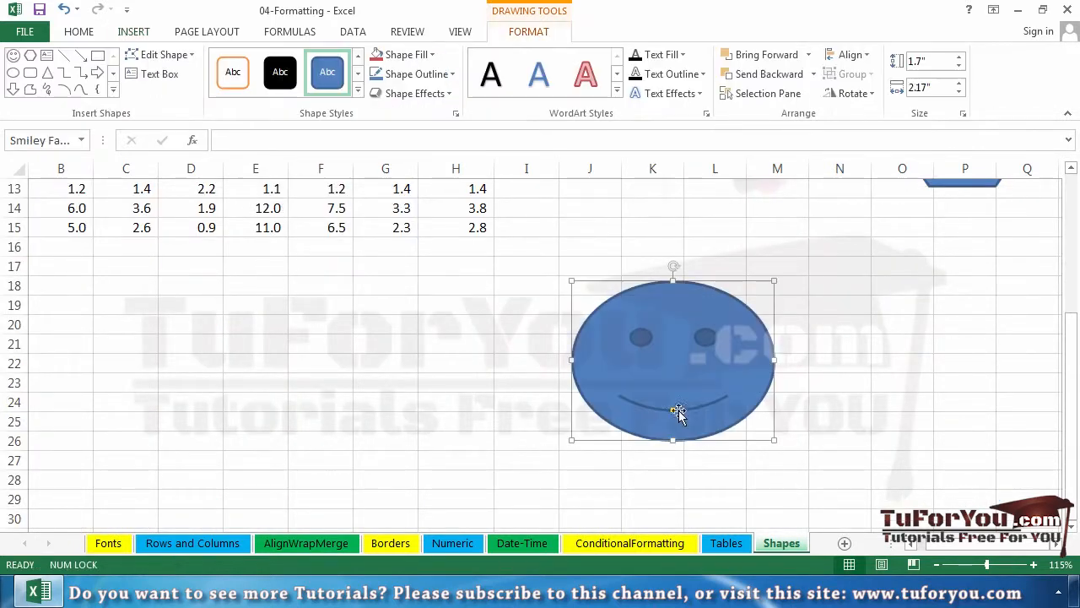
{"action": "left_click_drag", "start_coordinate": [674, 414], "coordinate": [675, 386]}
Apply the olive green Moderate Effect shape style to the hexagon below the circle
{"action": "scroll", "coordinate": [632, 333], "scroll_direction": "up", "scroll_amount": 4}
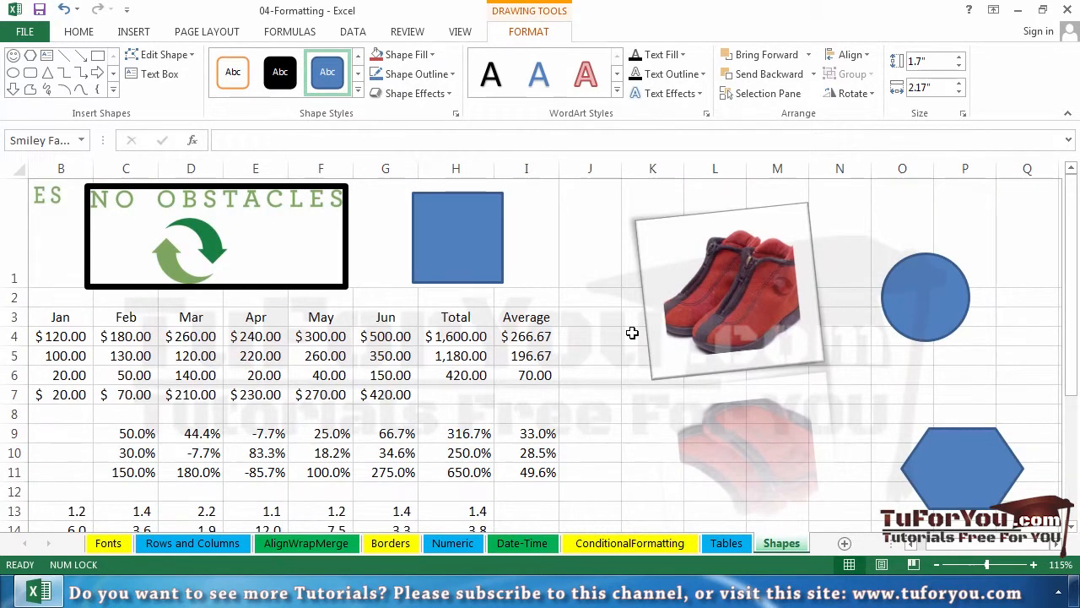
{"action": "left_click", "coordinate": [956, 460]}
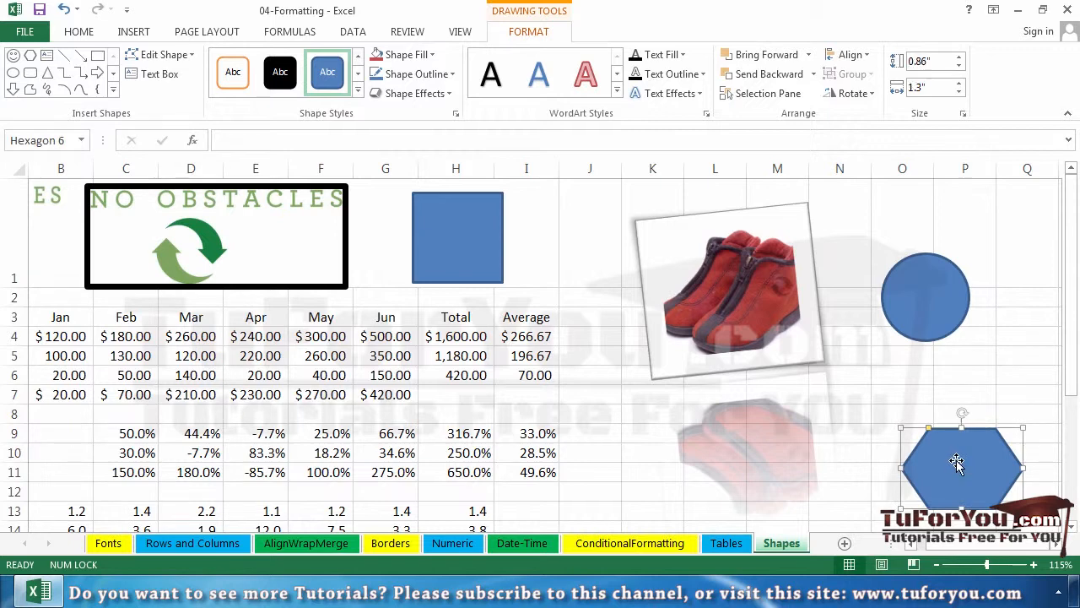
{"action": "left_click", "coordinate": [358, 93]}
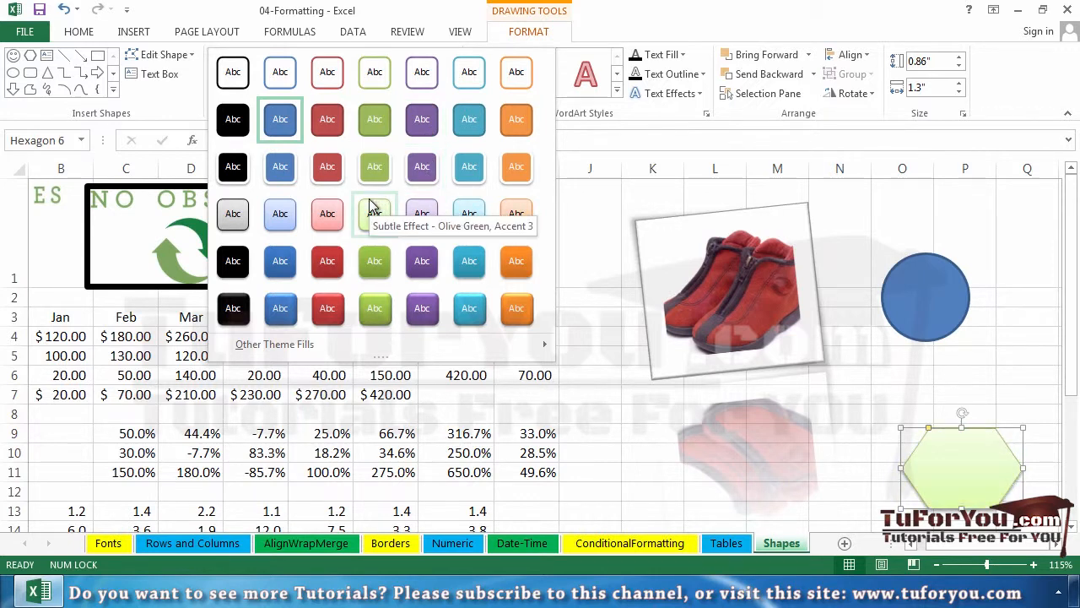
{"action": "left_click", "coordinate": [387, 278]}
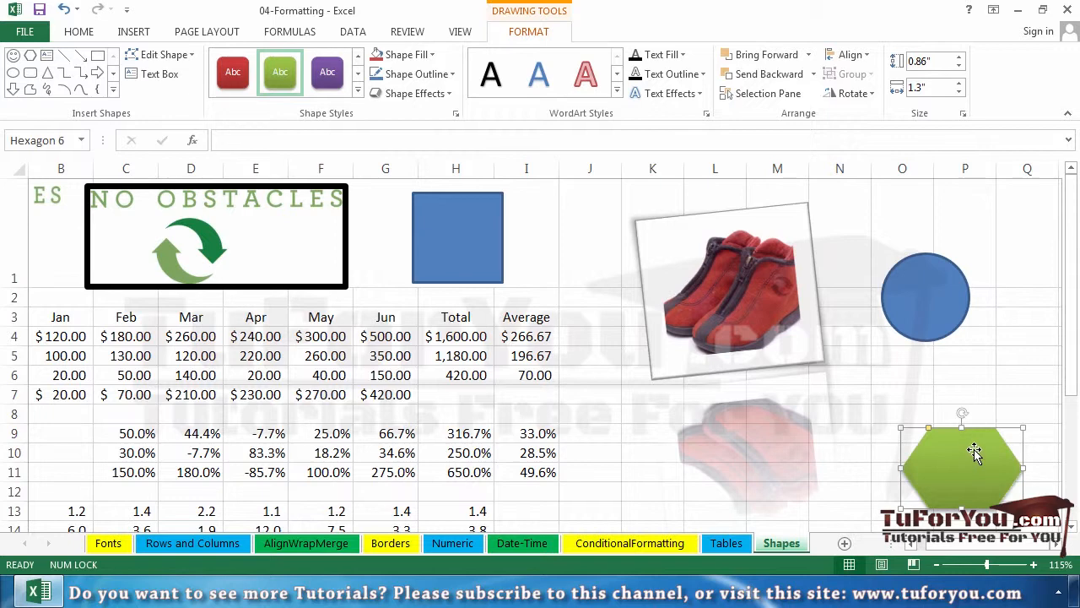
Move the green hexagon up into row 1, and delete the blue square and the black-bordered logo there
{"action": "left_click_drag", "start_coordinate": [975, 447], "coordinate": [686, 385]}
{"action": "key", "text": "Delete"}
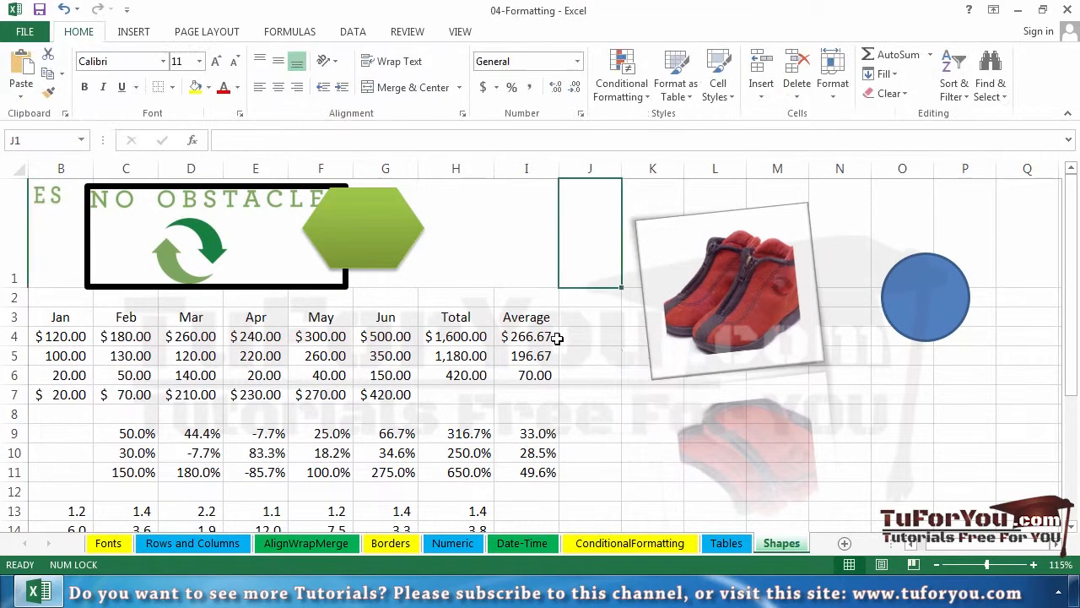
{"action": "left_click", "coordinate": [136, 230]}
{"action": "key", "text": "Delete"}
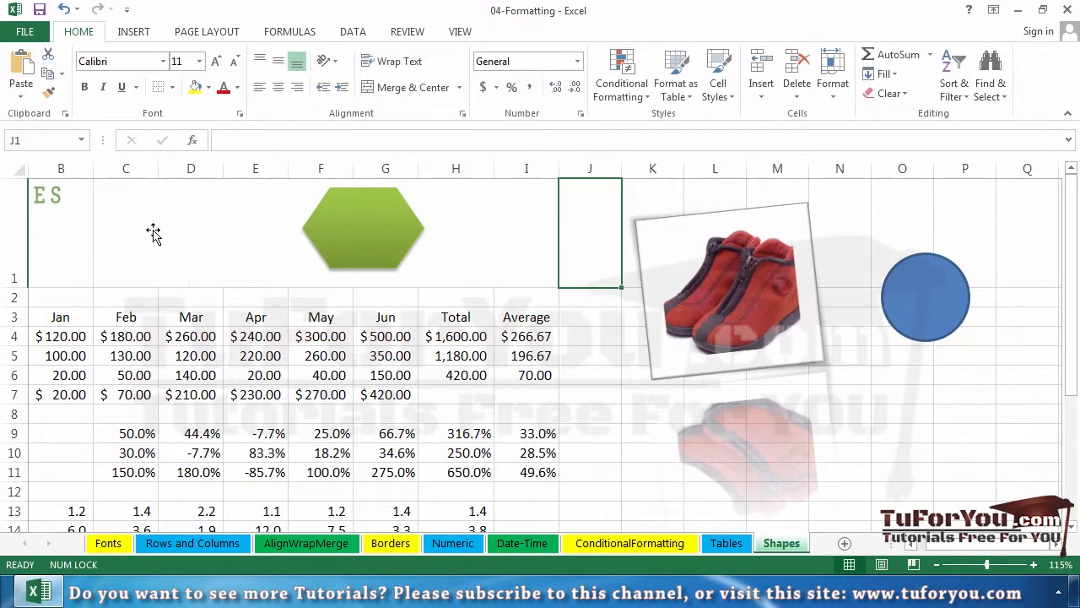
Stretch the green hexagon into a banner across row 1 from column C to column I, nearly filling the row's height
{"action": "left_click", "coordinate": [366, 229]}
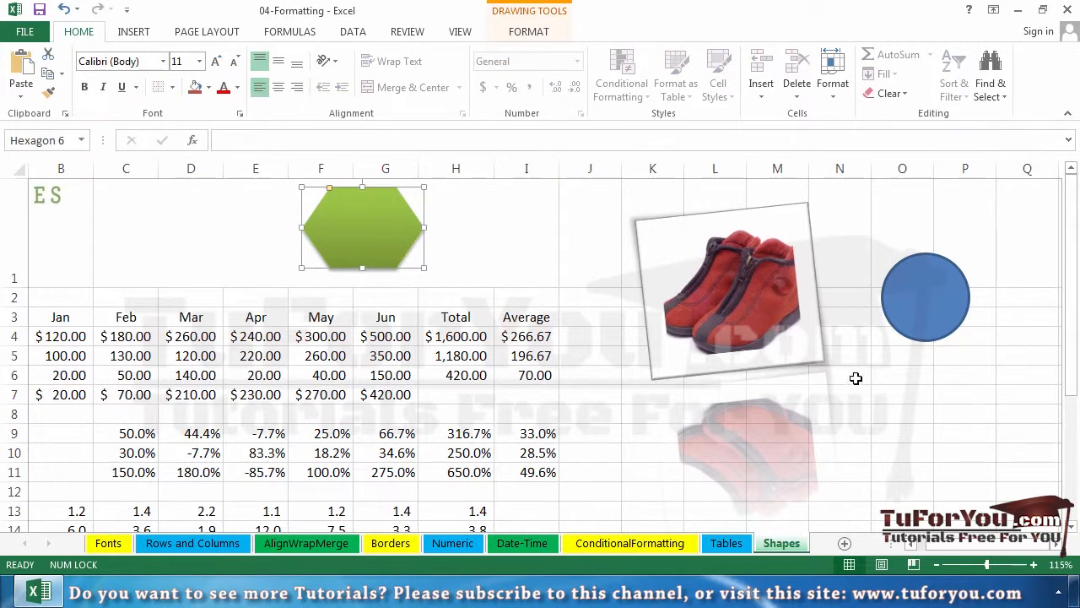
{"action": "left_click_drag", "start_coordinate": [345, 225], "coordinate": [142, 216]}
{"action": "left_click_drag", "start_coordinate": [231, 225], "coordinate": [536, 242]}
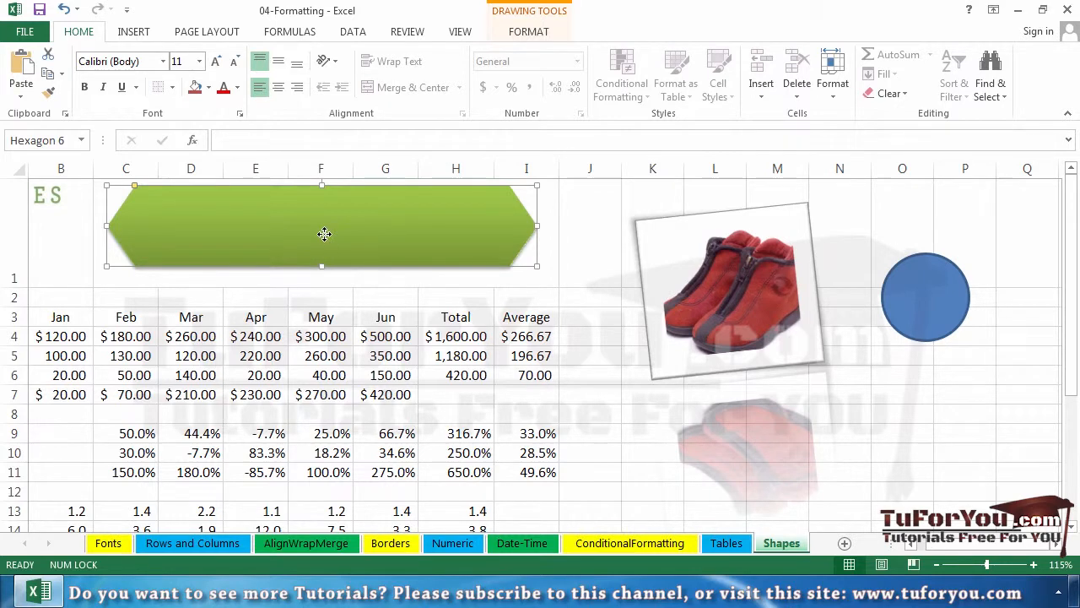
{"action": "left_click_drag", "start_coordinate": [321, 266], "coordinate": [322, 280]}
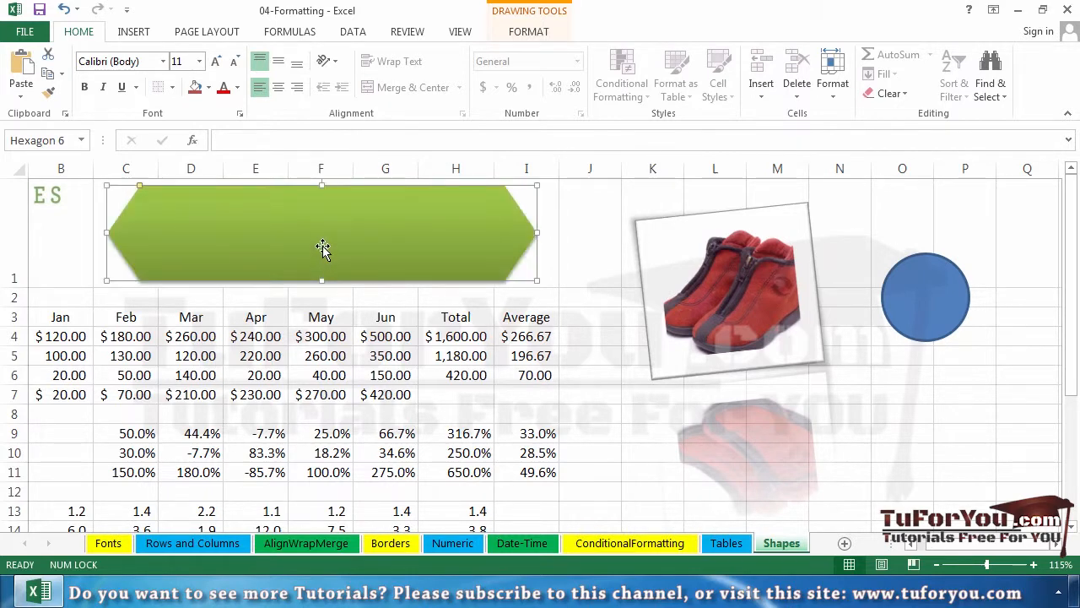
Enter the text "First Half Sales Report" in the green banner, and select the banner as a whole shape
{"action": "type", "text": "First Half Sales Report"}
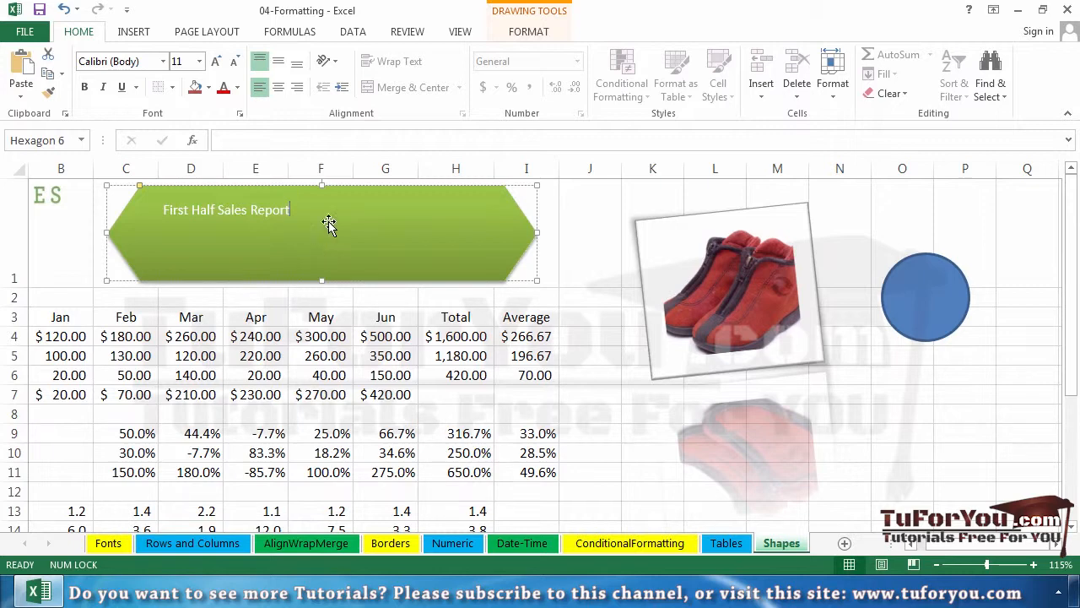
{"action": "right_click", "coordinate": [426, 194]}
{"action": "left_click", "coordinate": [410, 193]}
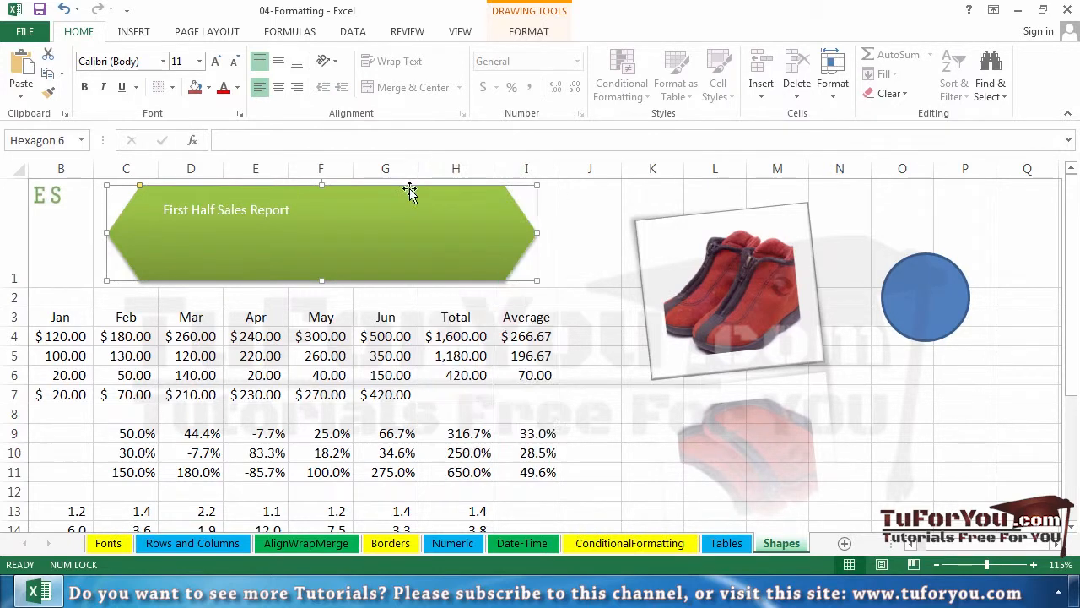
{"action": "right_click", "coordinate": [402, 188]}
{"action": "left_click", "coordinate": [386, 193]}
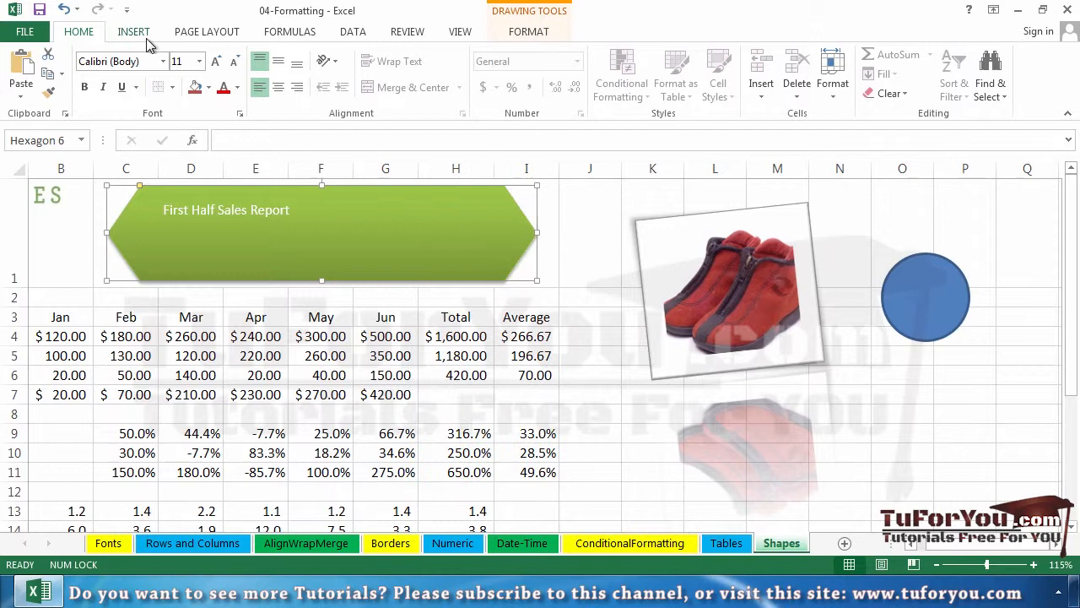
Format the banner text at size 40 in bold, centred both vertically and horizontally
{"action": "left_click", "coordinate": [200, 62]}
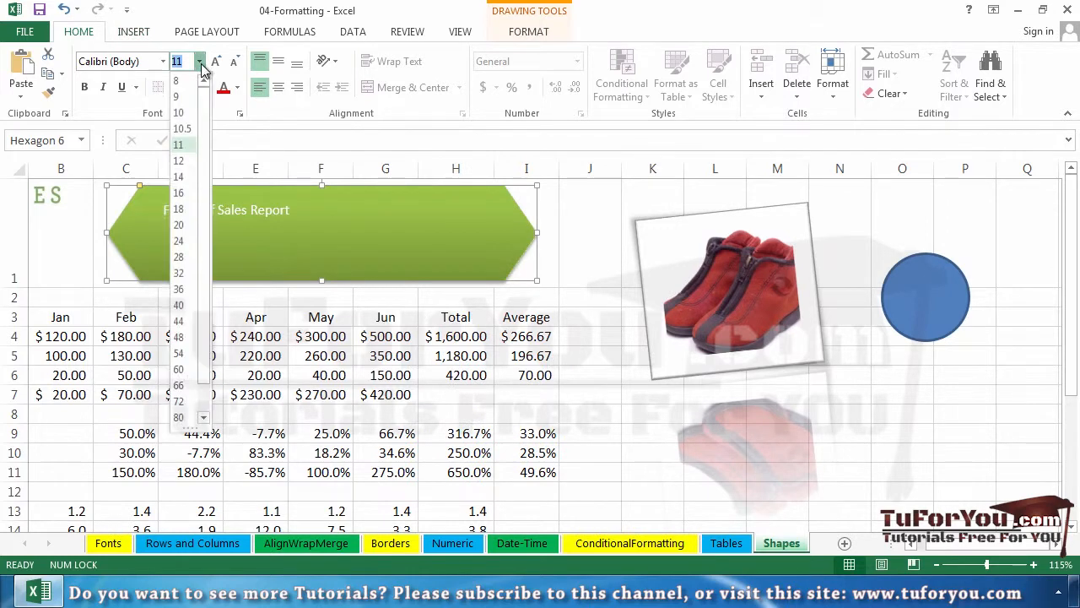
{"action": "left_click", "coordinate": [179, 305]}
{"action": "left_click", "coordinate": [278, 61]}
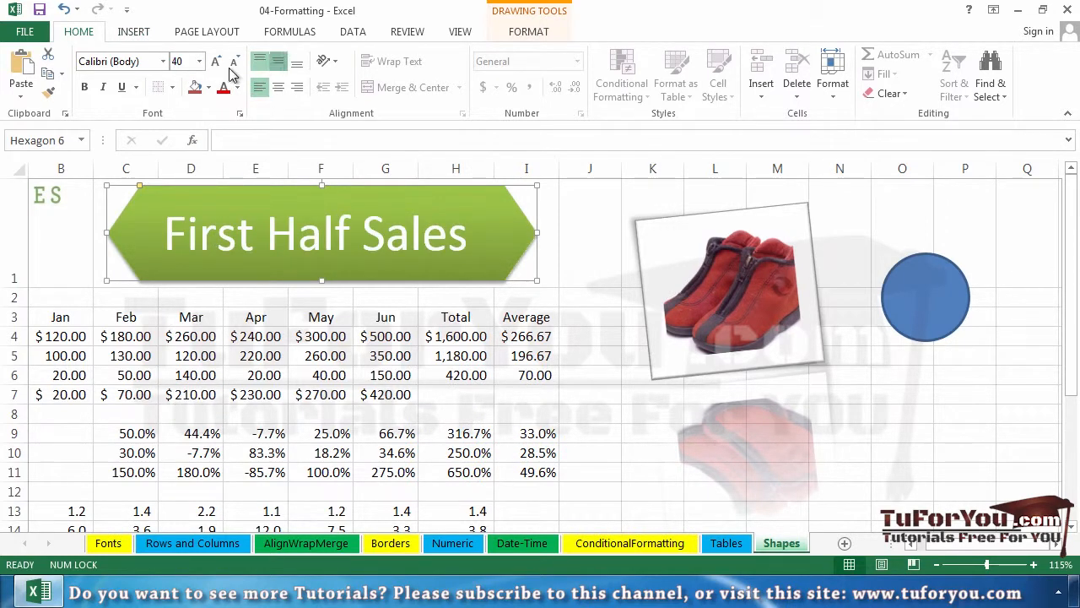
{"action": "left_click", "coordinate": [85, 87]}
{"action": "left_click", "coordinate": [279, 89]}
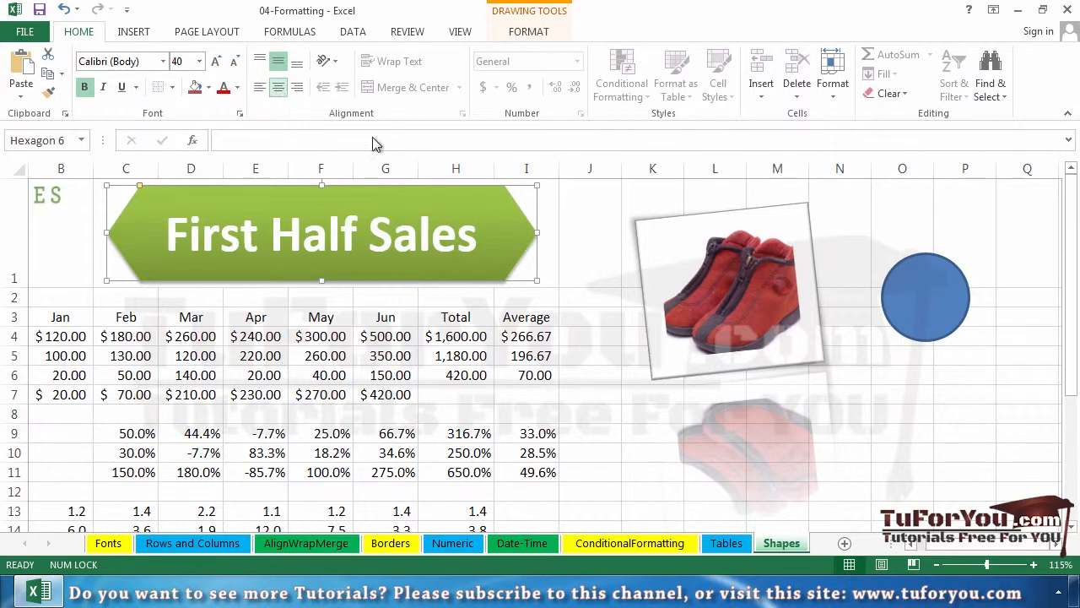
Start inserting a SmartArt graphic from cell A17, browsing the Process and Hierarchy layout categories
{"action": "scroll", "coordinate": [789, 504], "scroll_direction": "down", "scroll_amount": 5}
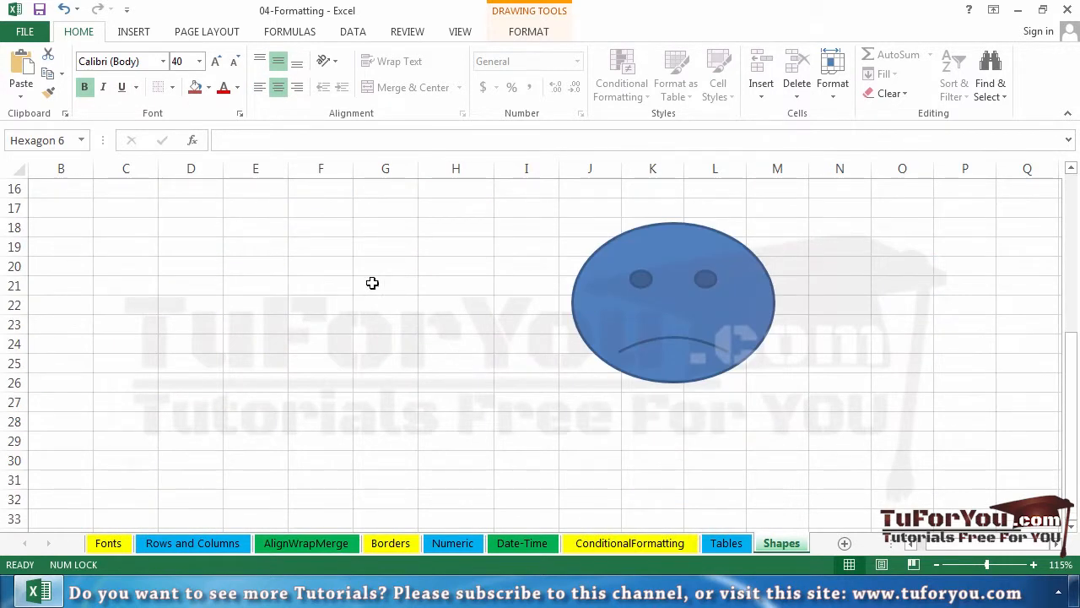
{"action": "left_click", "coordinate": [70, 214]}
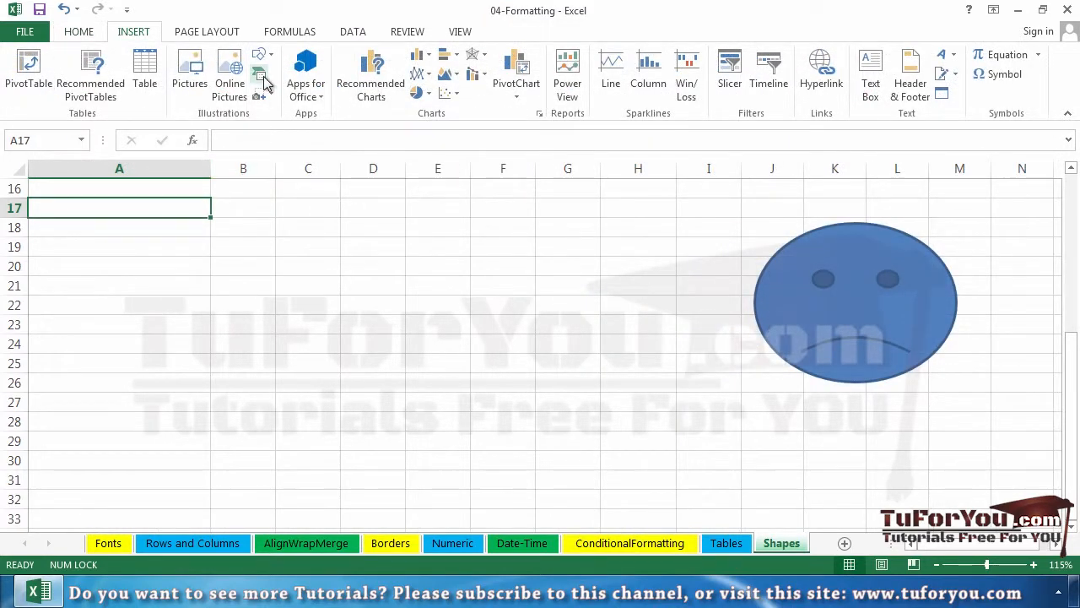
{"action": "right_click", "coordinate": [264, 80]}
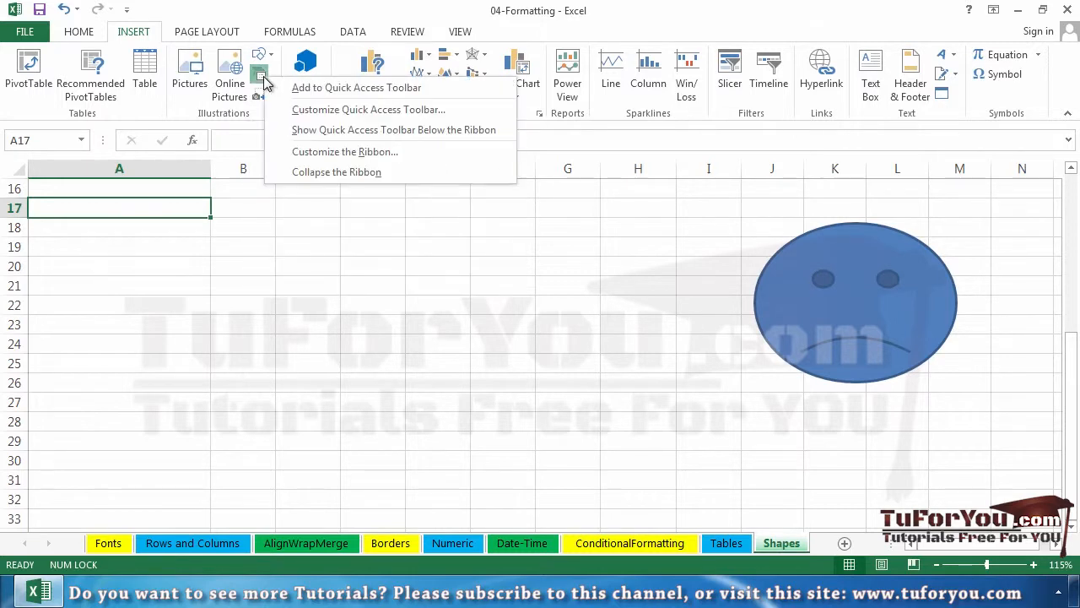
{"action": "left_click", "coordinate": [263, 80]}
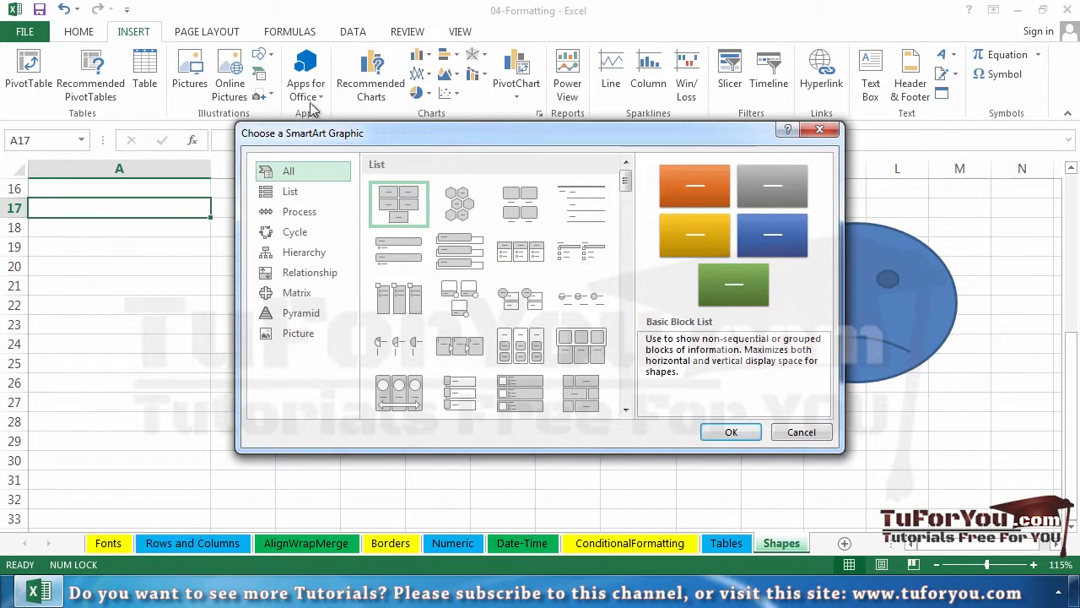
{"action": "left_click_drag", "start_coordinate": [494, 146], "coordinate": [522, 150]}
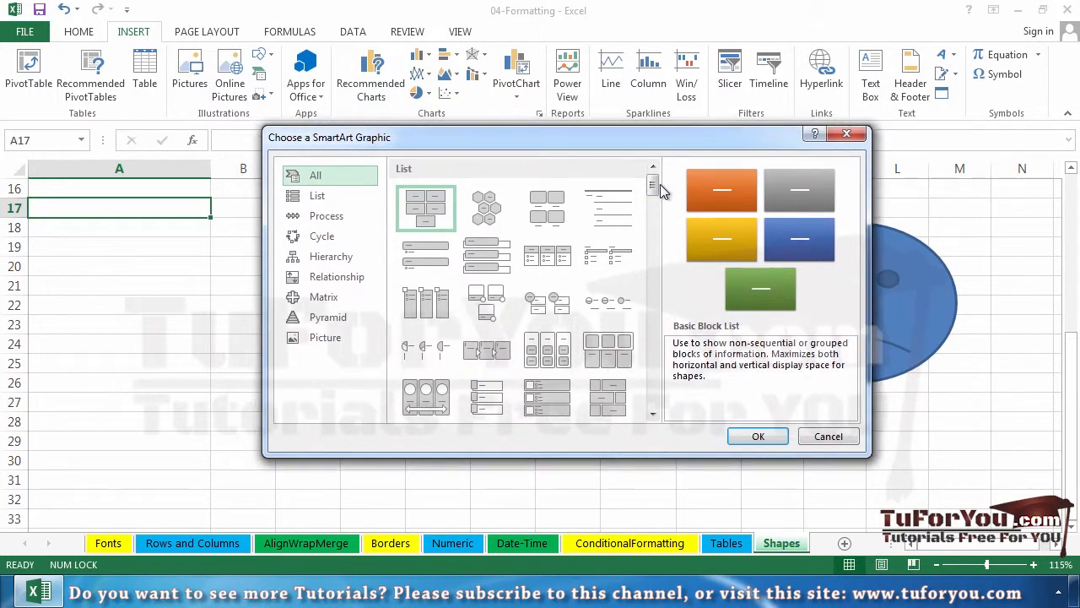
{"action": "left_click", "coordinate": [336, 197]}
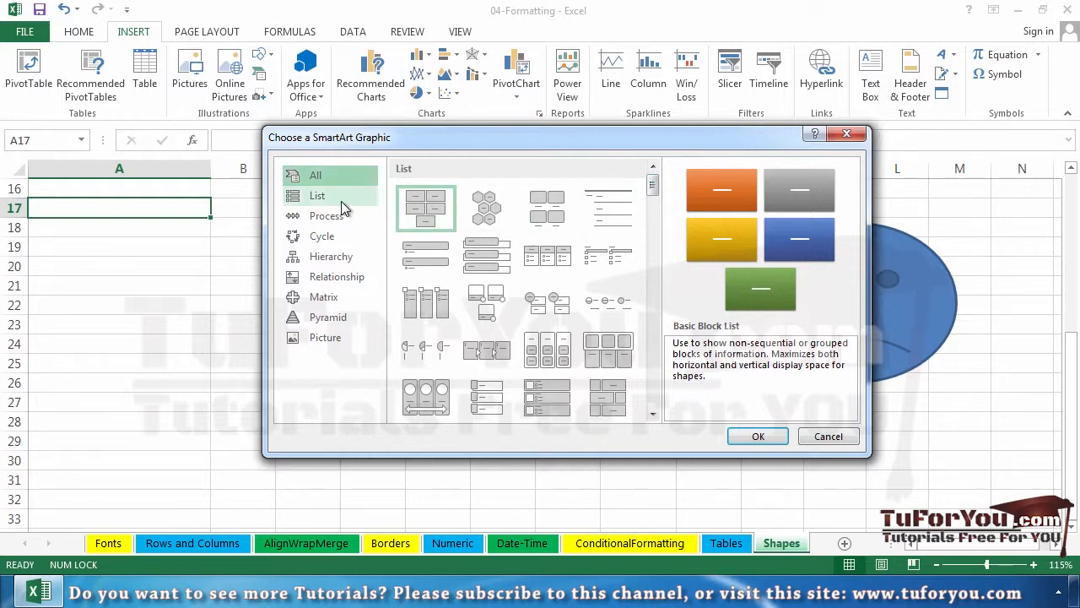
{"action": "left_click", "coordinate": [338, 218]}
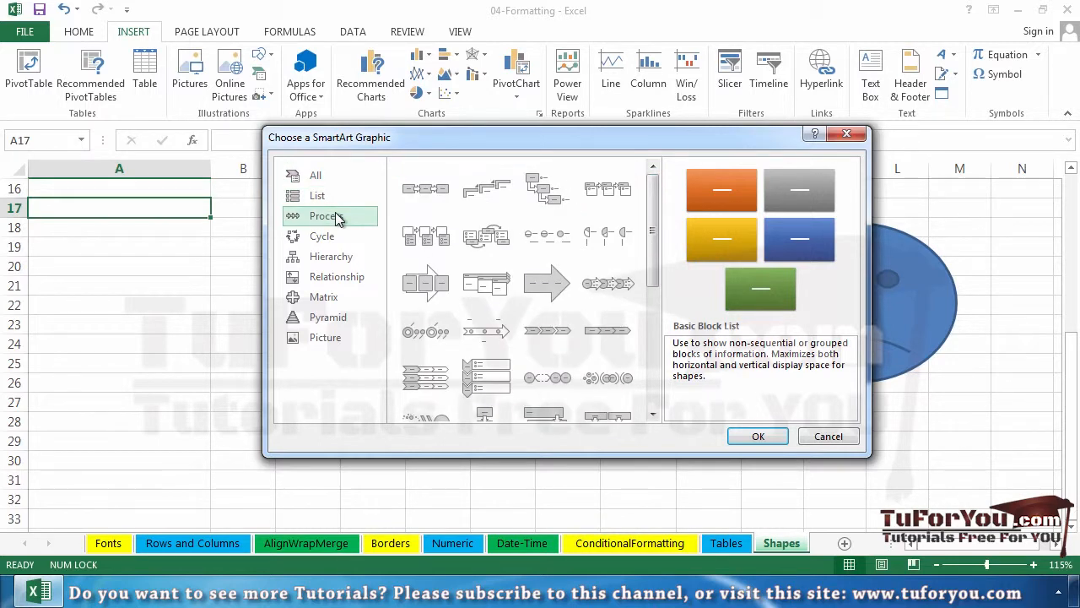
{"action": "left_click", "coordinate": [332, 263]}
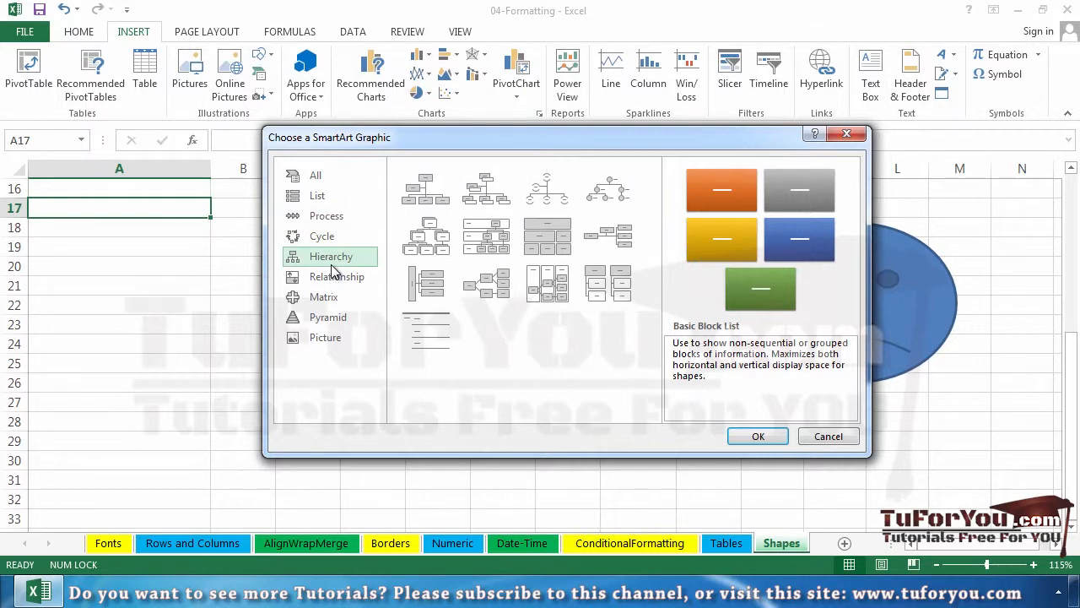